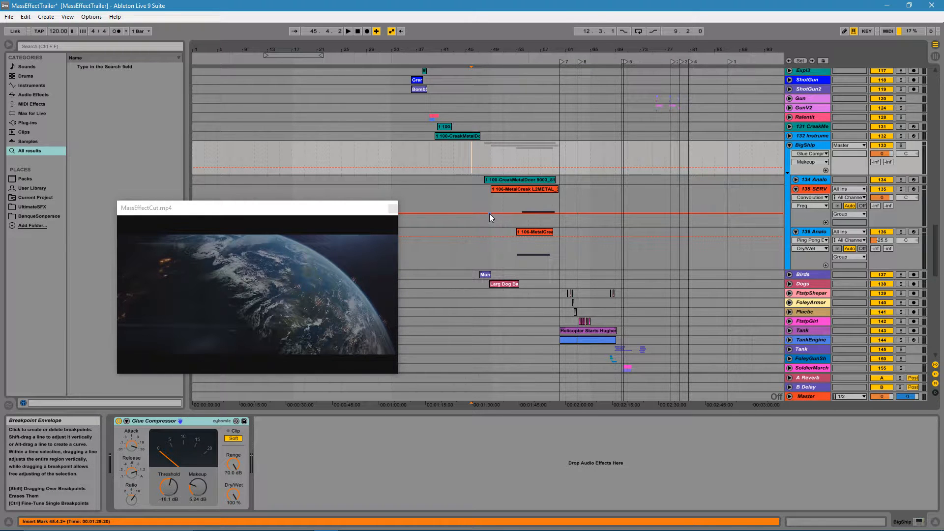
Step: Play the arrangement from bar 45 through the BigShip section, and place the insert marker at bar 47
key(space)
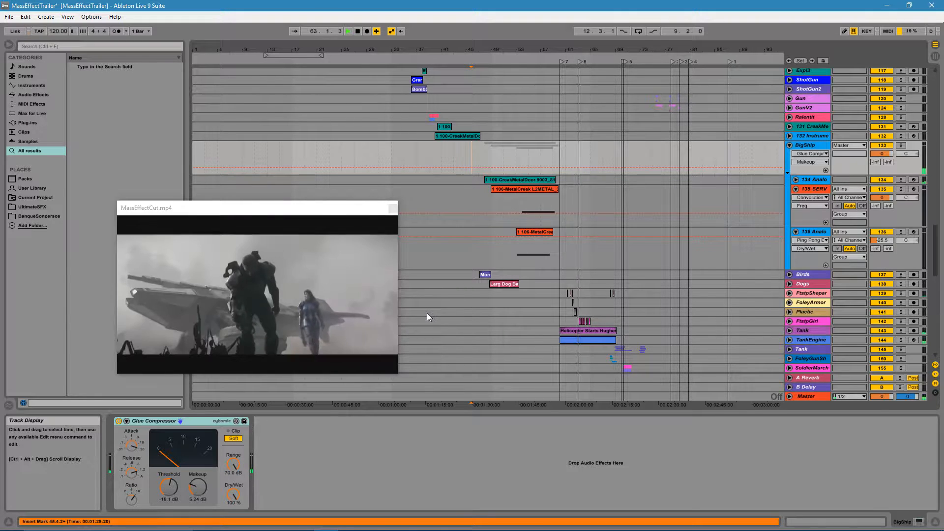
key(space)
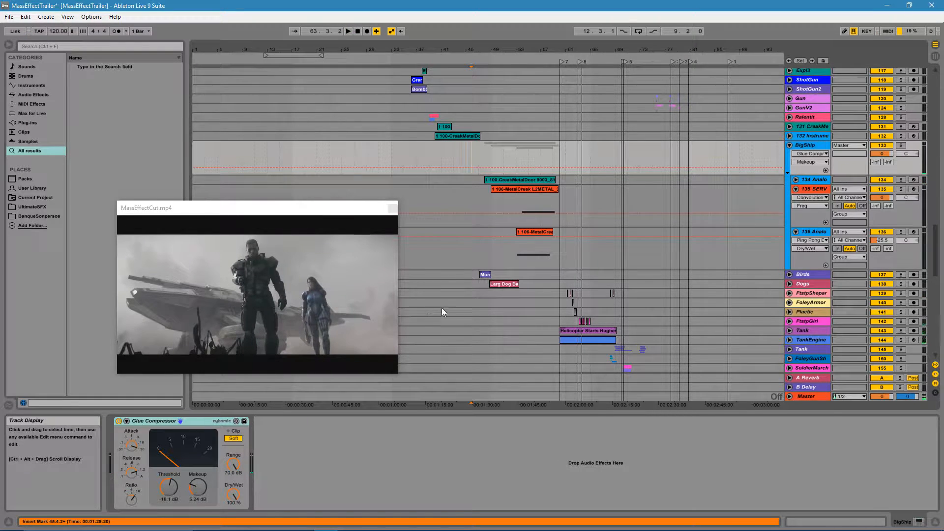
click(604, 250)
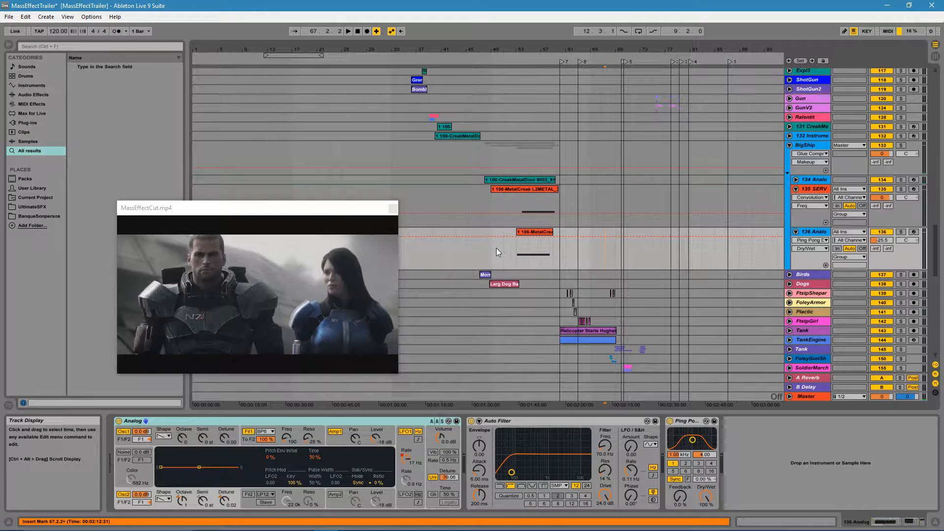
click(483, 249)
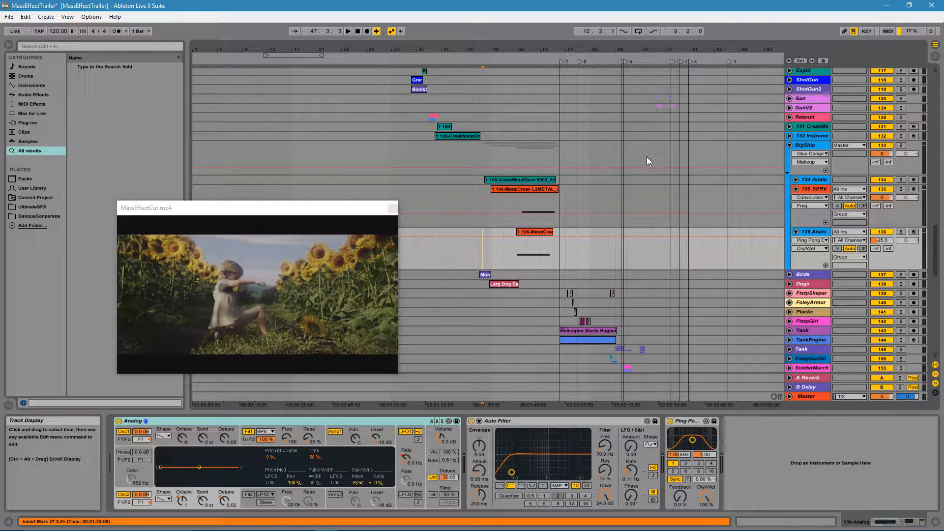
Step: Examine the device chains of the BigShip group and its tracks 134, 135 and 136
click(813, 146)
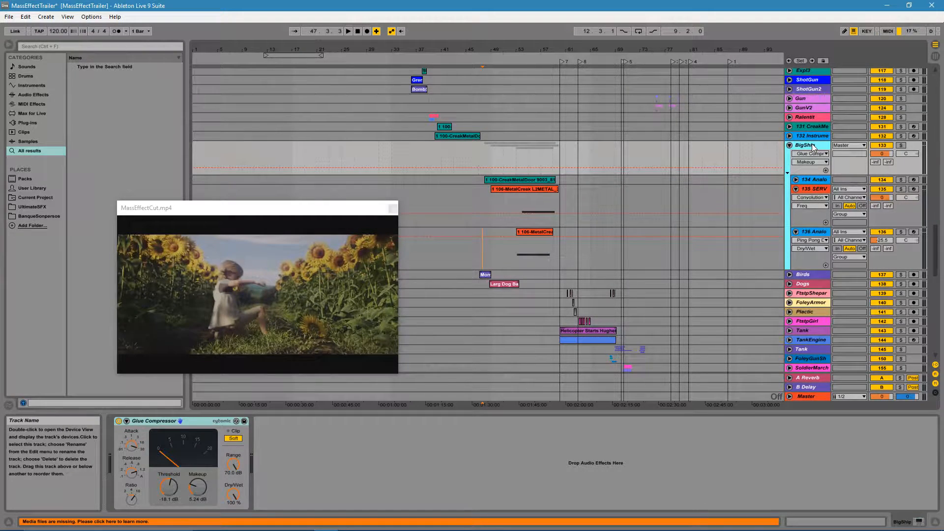
click(813, 181)
click(813, 190)
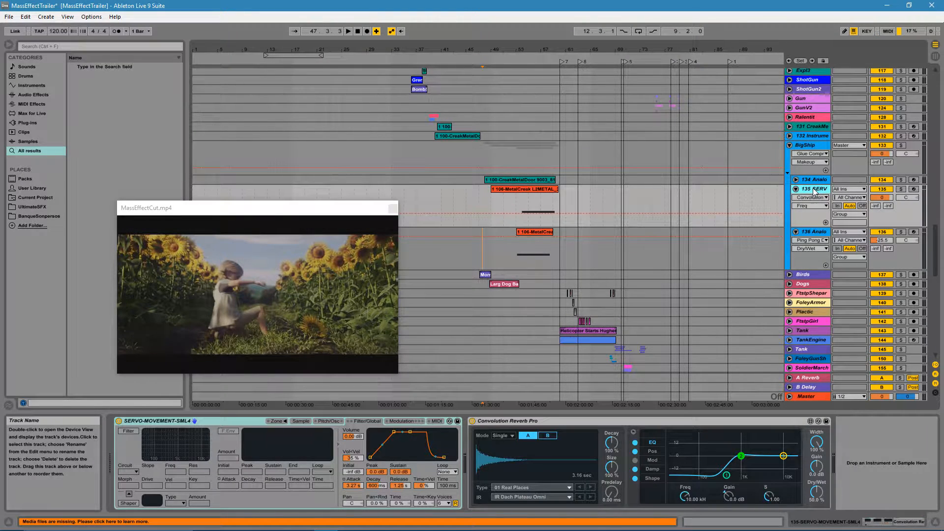
click(810, 232)
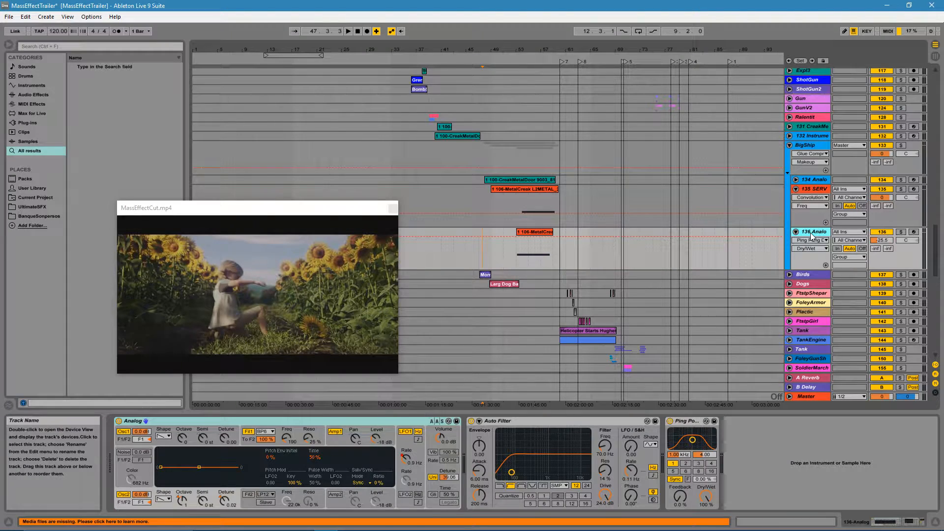
click(813, 180)
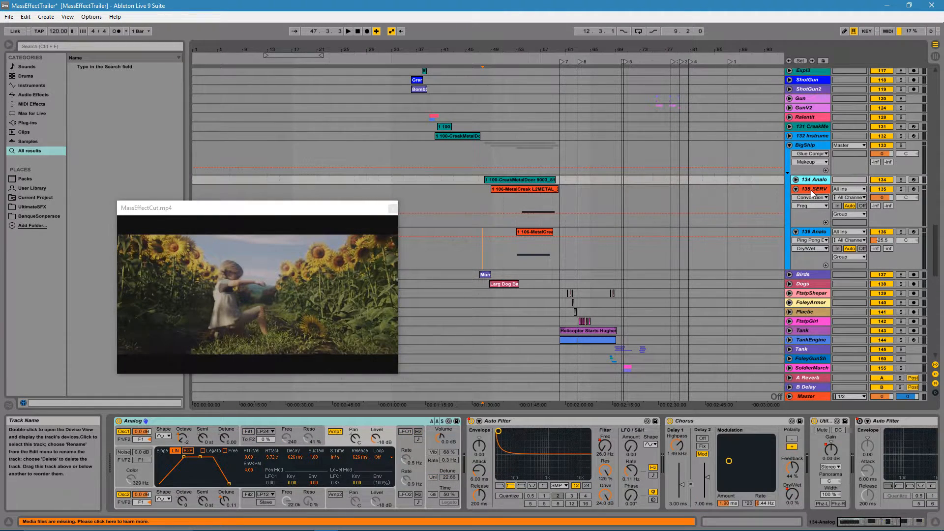
click(812, 189)
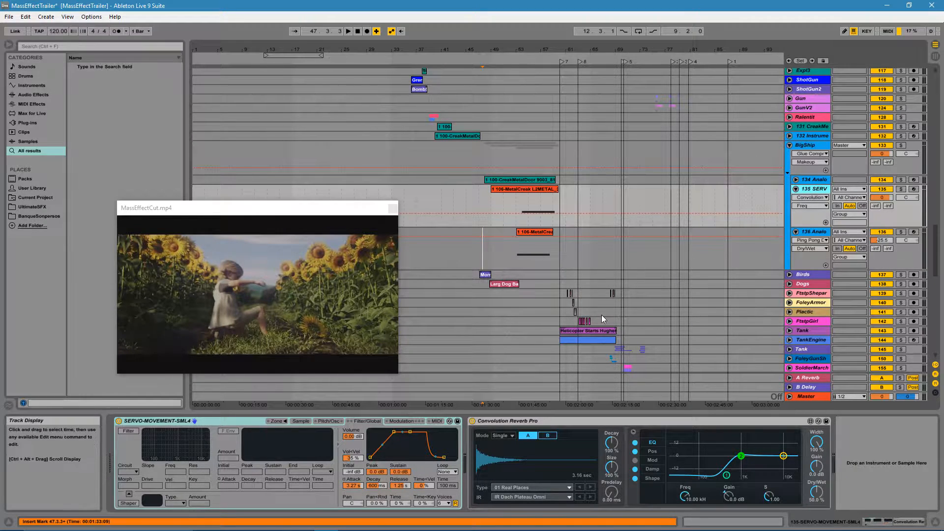
click(519, 197)
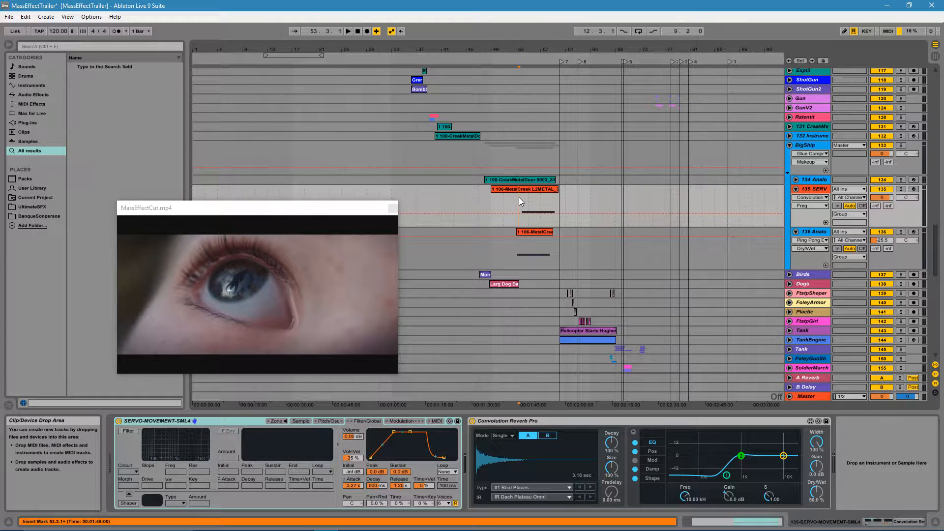
Step: Unfold track 134 Analog with its automation lanes, solo it, and play it from bar 47
click(796, 180)
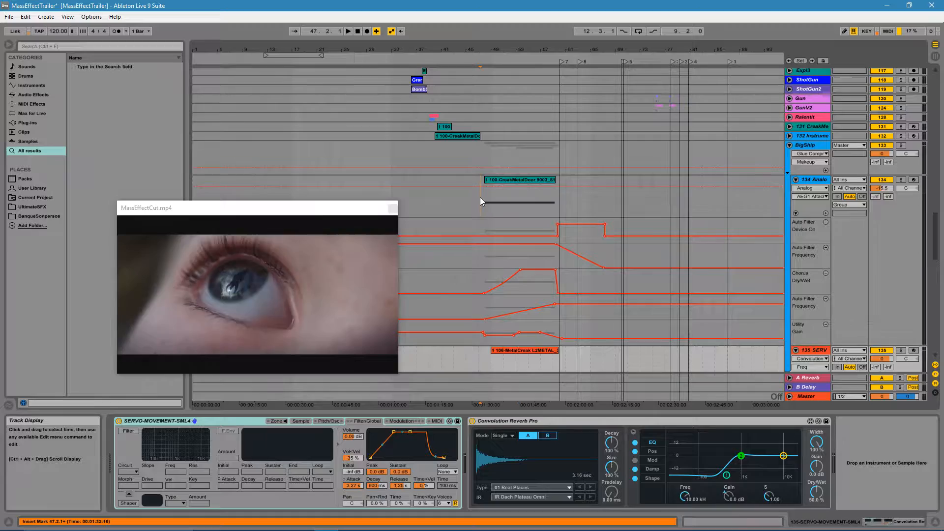
click(480, 199)
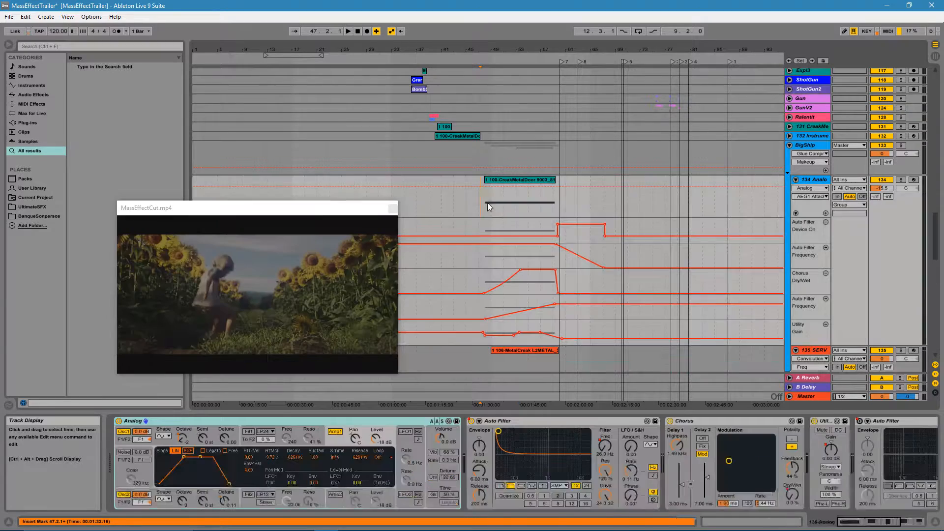
click(901, 180)
key(space)
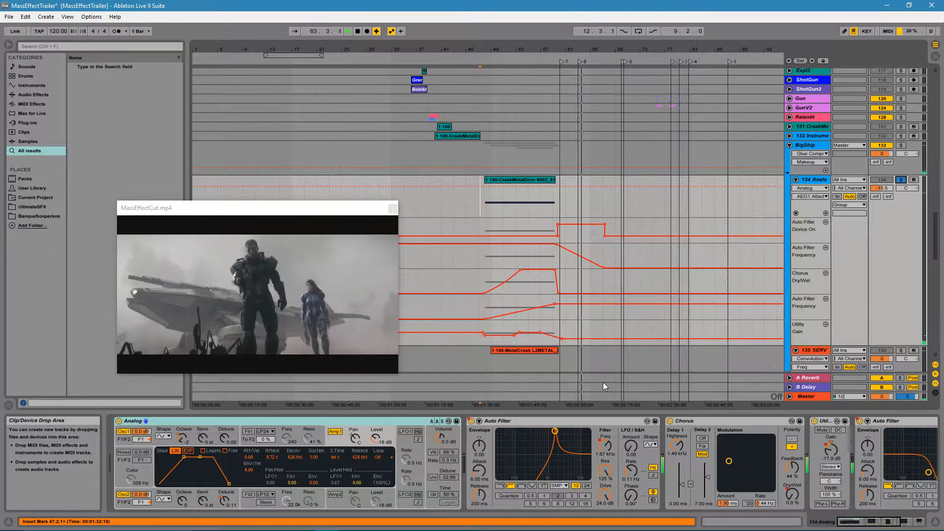
key(space)
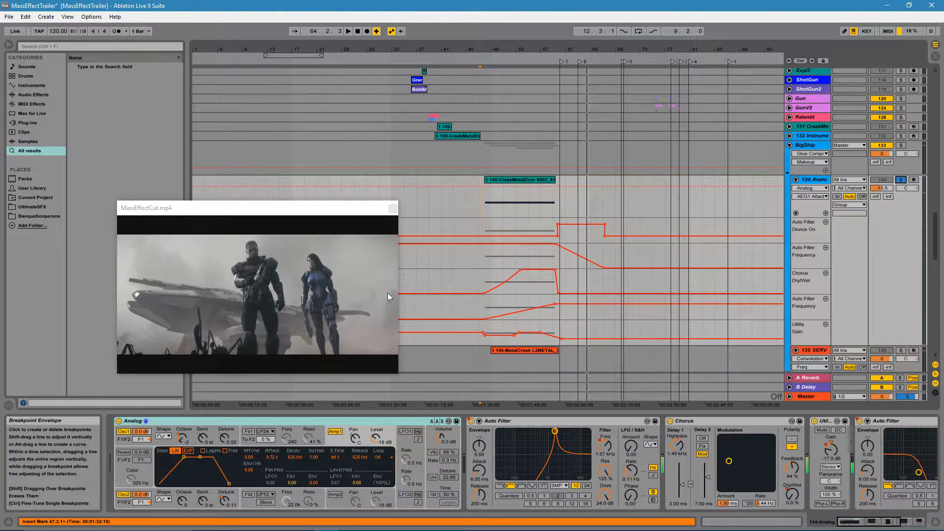
Step: Look through the device chain of track 134 Analog, from the Analog synth to the Glue Compressor
click(393, 421)
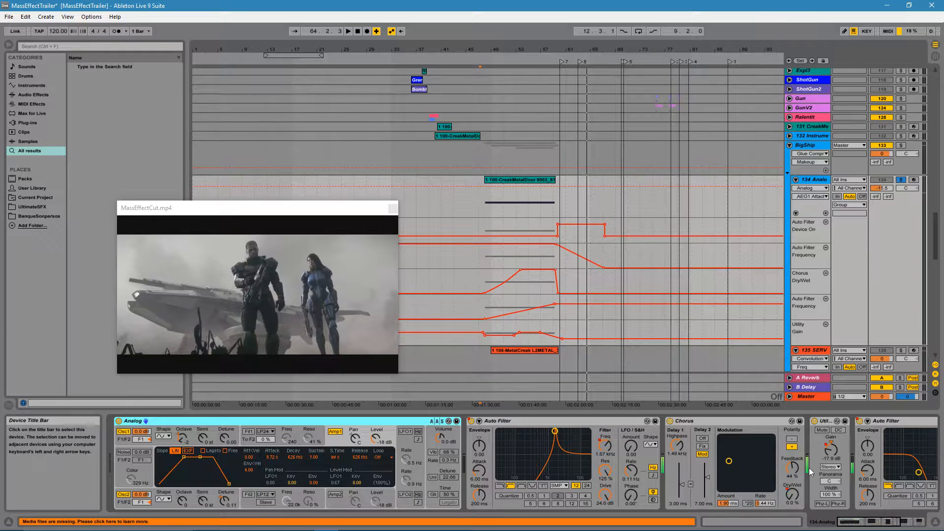
drag(871, 521, 892, 524)
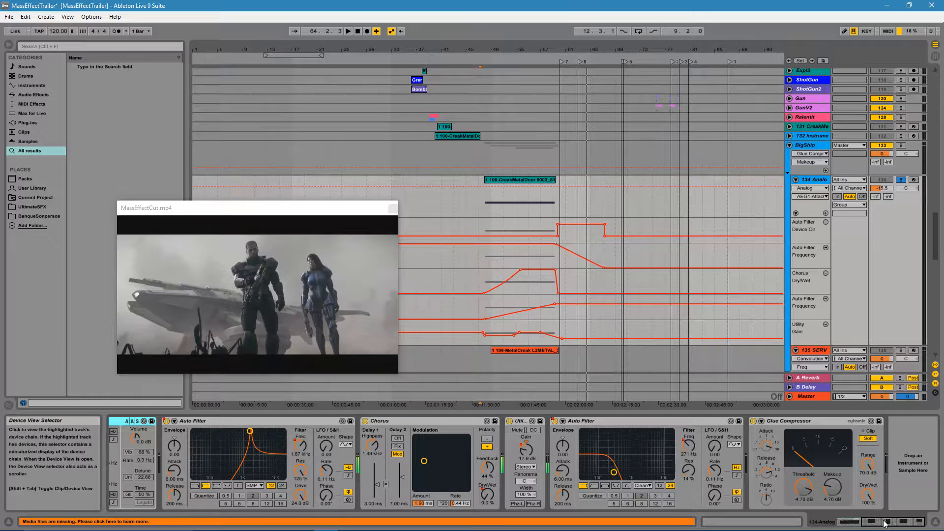
drag(885, 523, 858, 526)
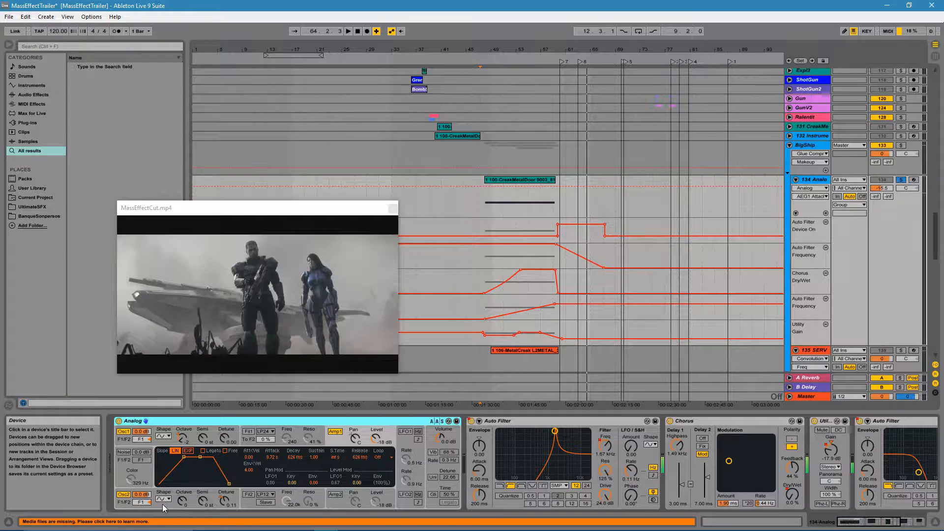
Step: Examine the Analog synth's settings for both oscillators, the Amp1 envelope, and the global voice and unison options
click(171, 445)
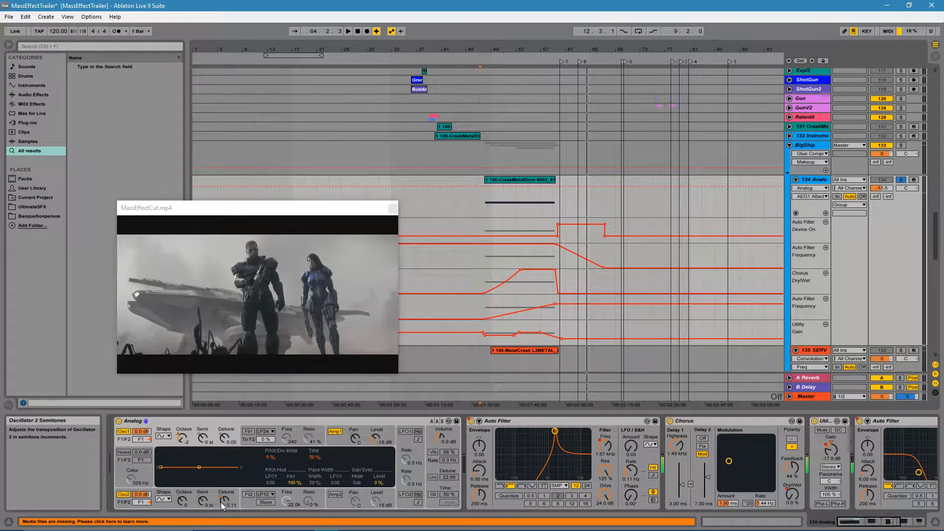
click(193, 439)
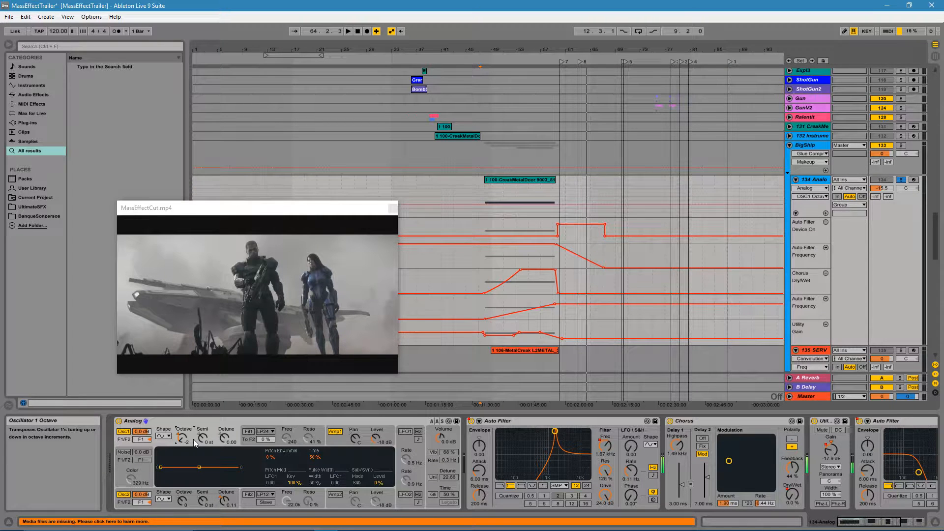
click(193, 499)
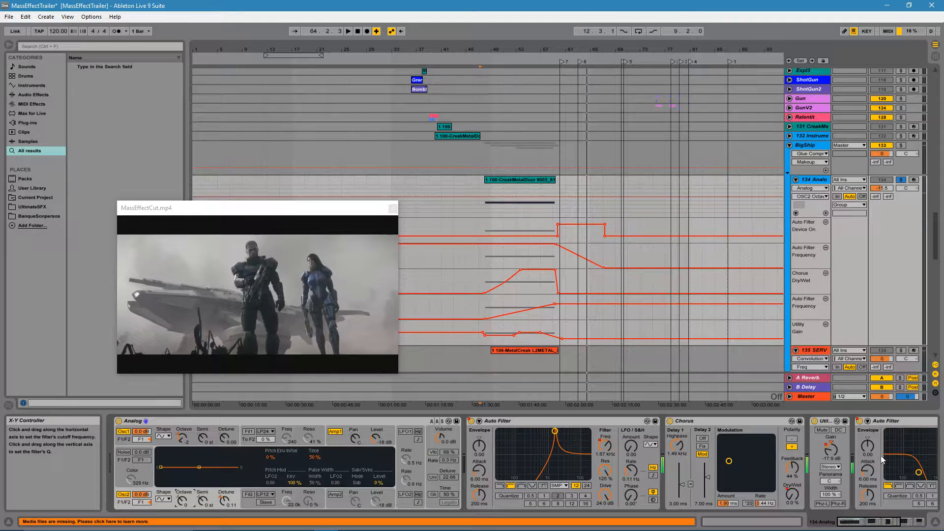
click(333, 436)
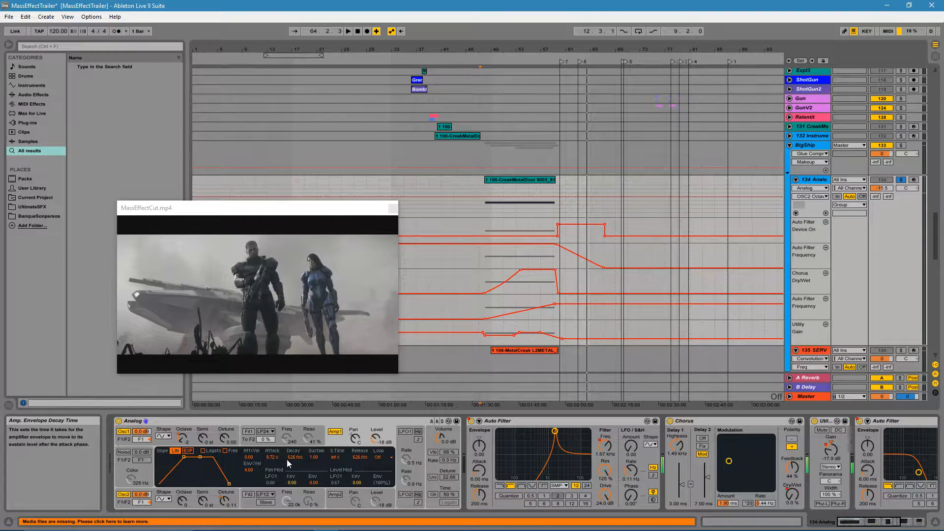
click(193, 437)
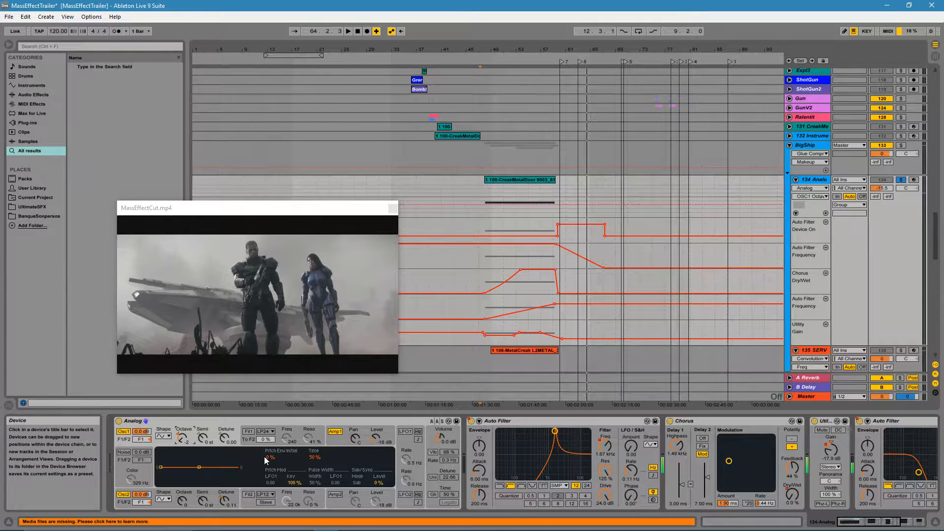
click(186, 498)
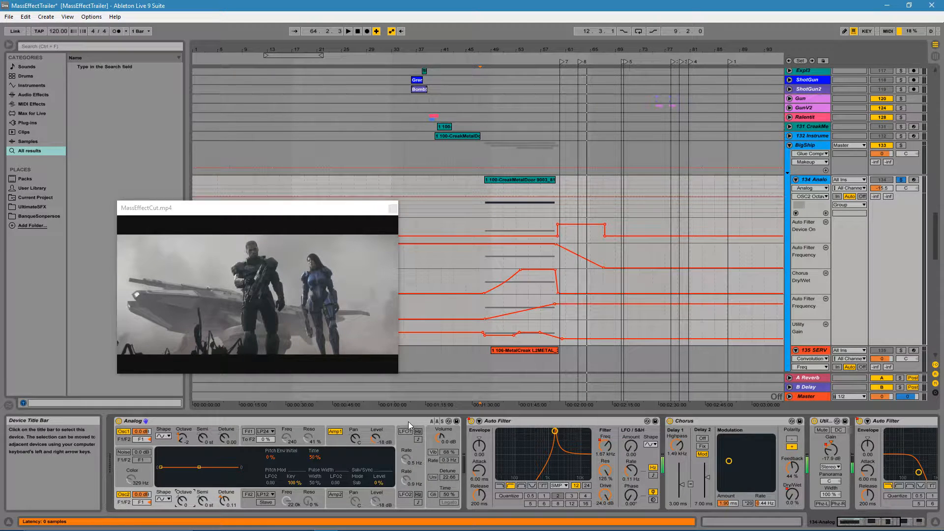
click(432, 439)
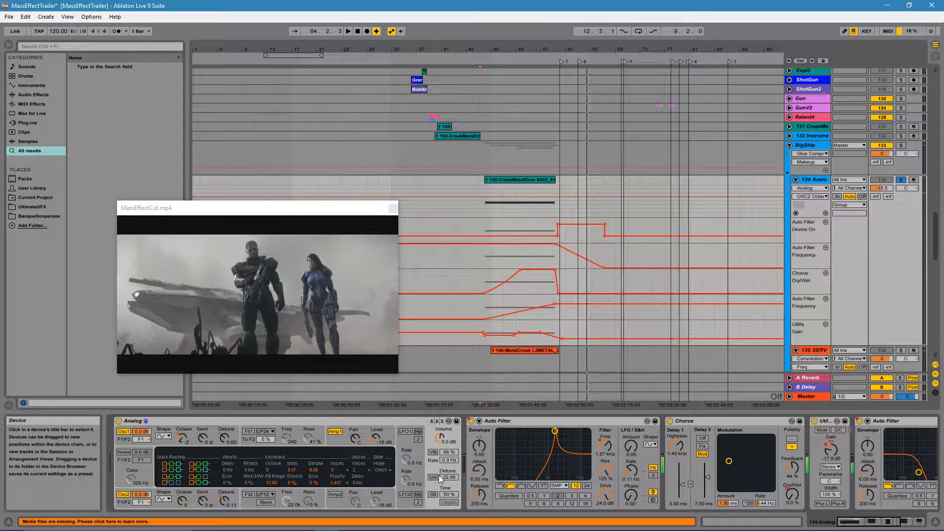
click(177, 421)
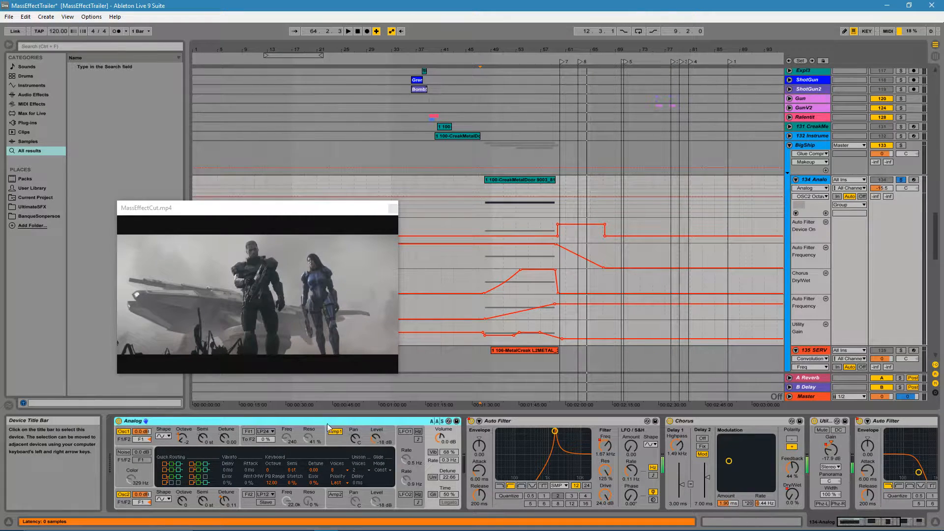
Step: Bypass both Auto Filters, the Chorus and the Glue Compressor on track 134 Analog, leaving the Utility active
click(471, 422)
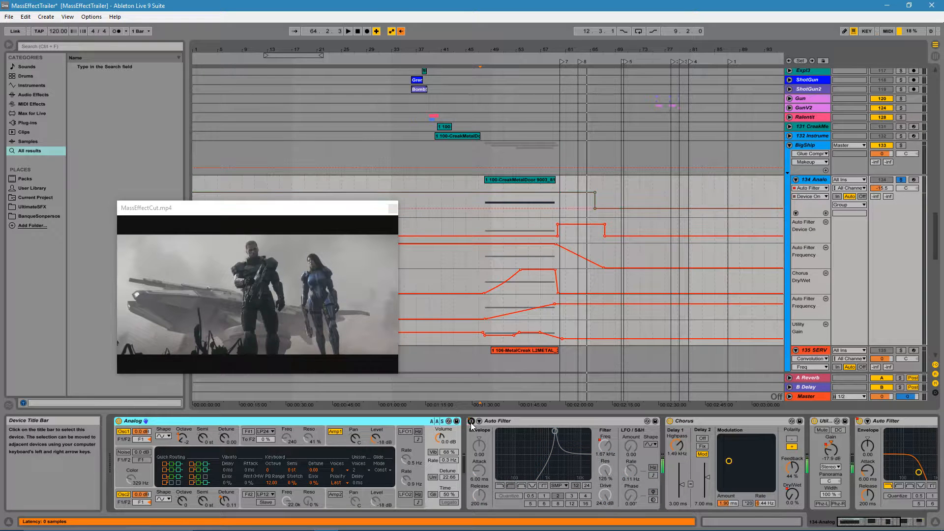
click(669, 421)
click(814, 421)
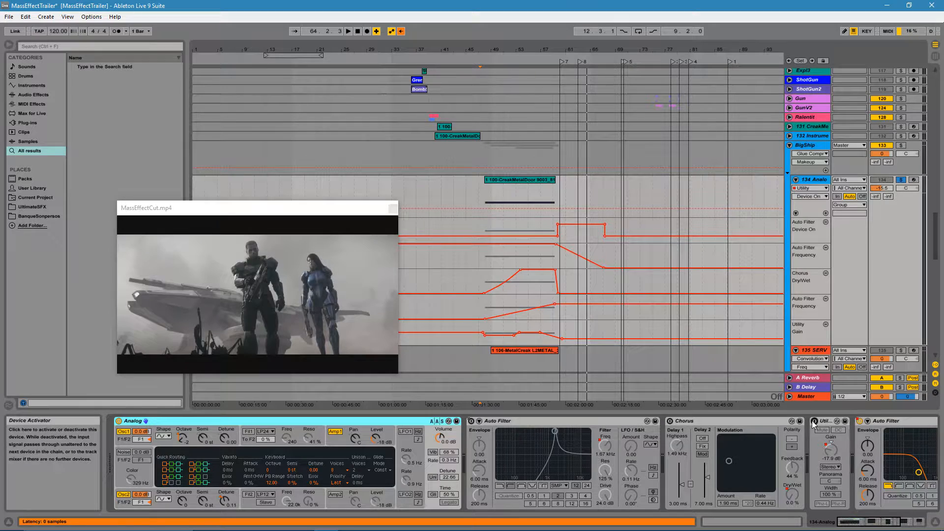
click(814, 422)
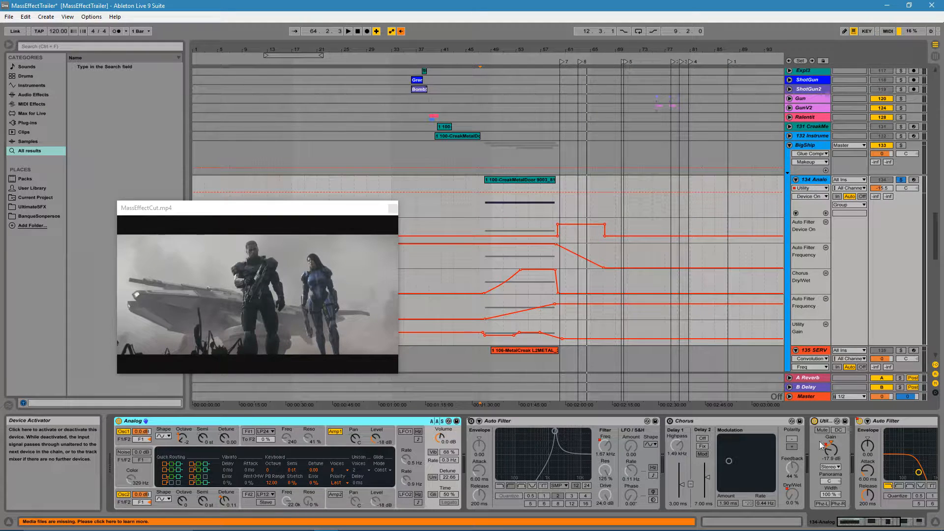
click(860, 421)
drag(882, 518, 905, 521)
click(785, 421)
Step: Play the soloed Analog track with its effects bypassed up to about bar 59
key(space)
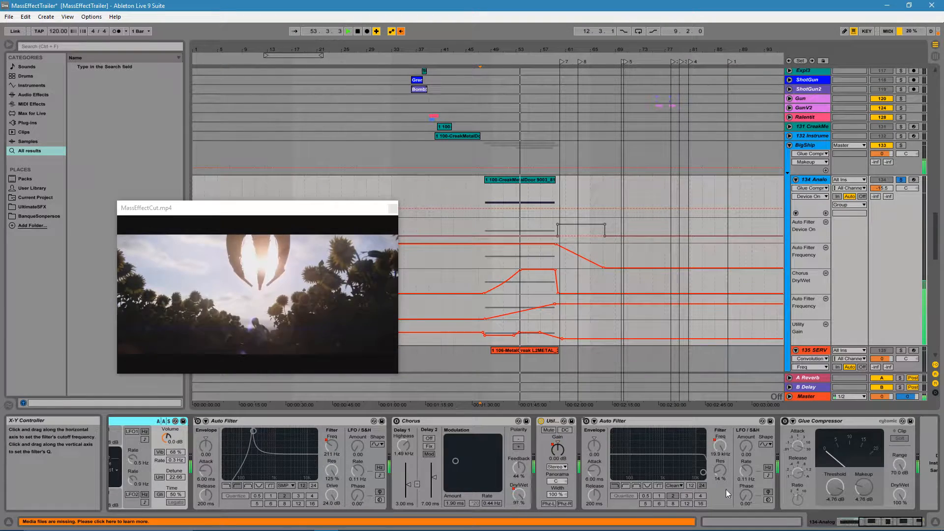
drag(869, 522, 845, 525)
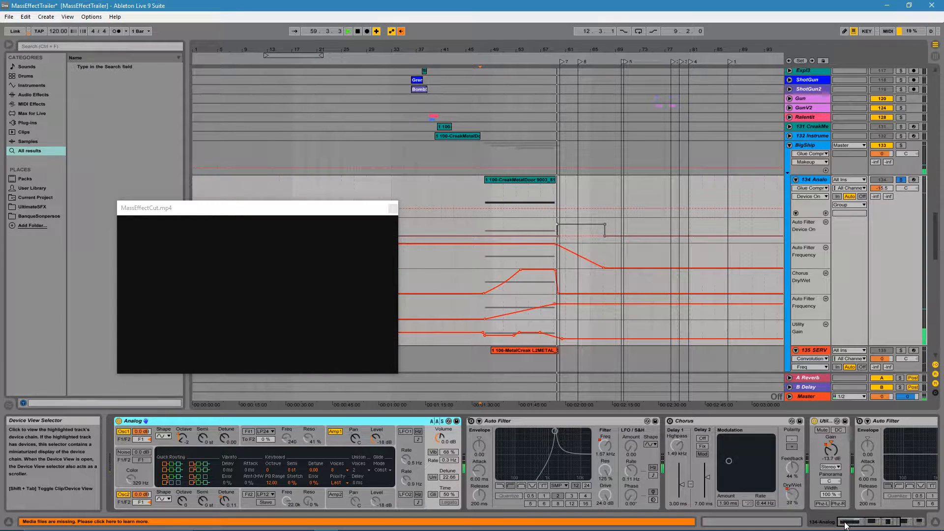
key(space)
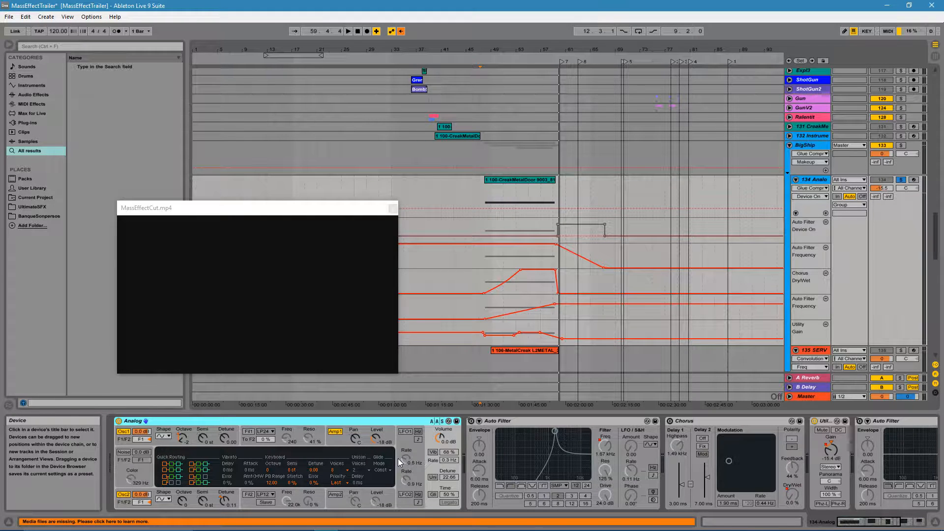
Step: Reactivate the first Auto Filter, re-enable the overridden automation, and play track 134 from bar 47
click(476, 422)
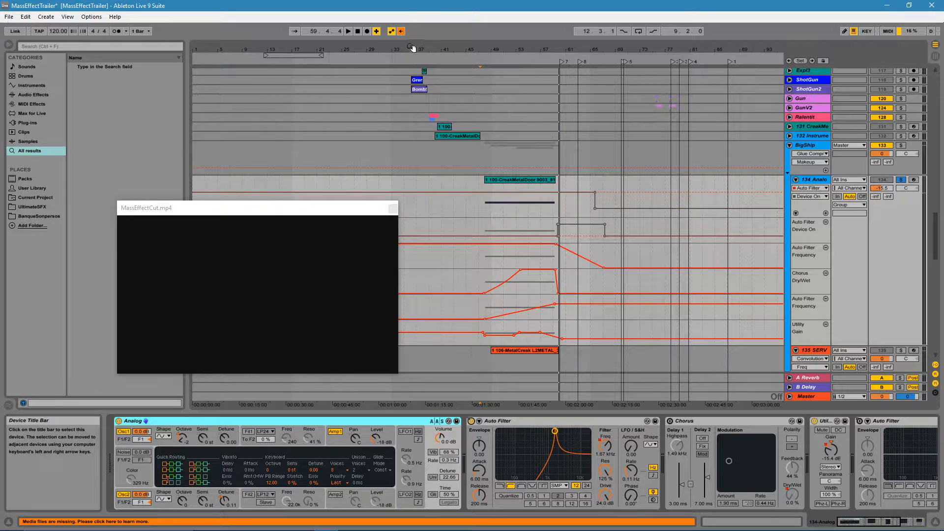
click(401, 31)
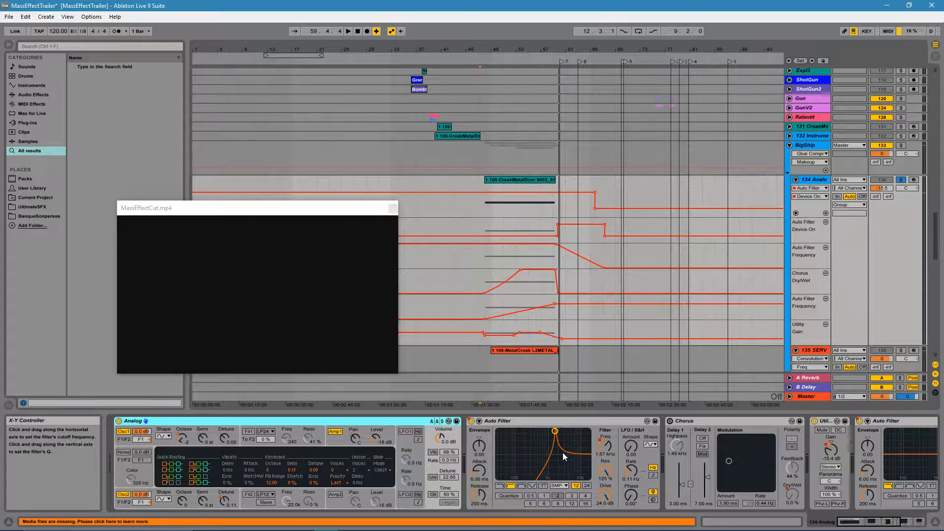
click(482, 205)
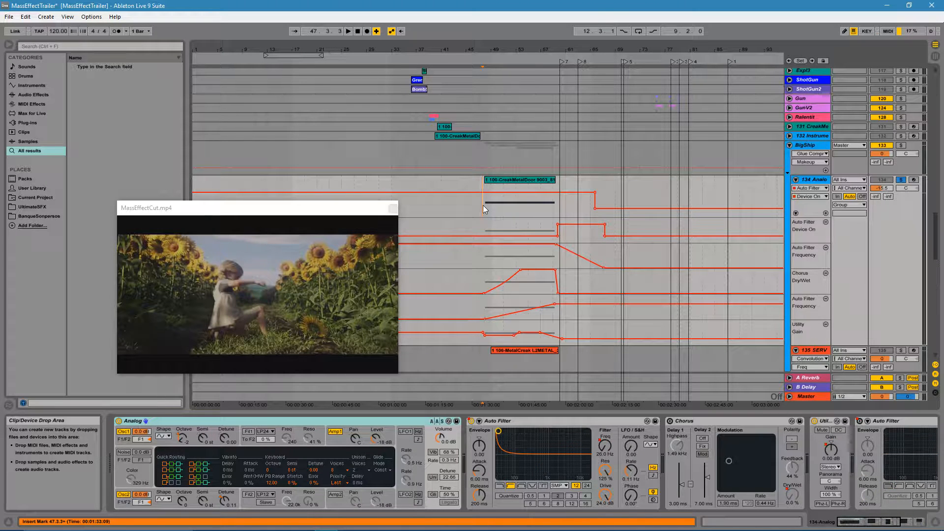
key(space)
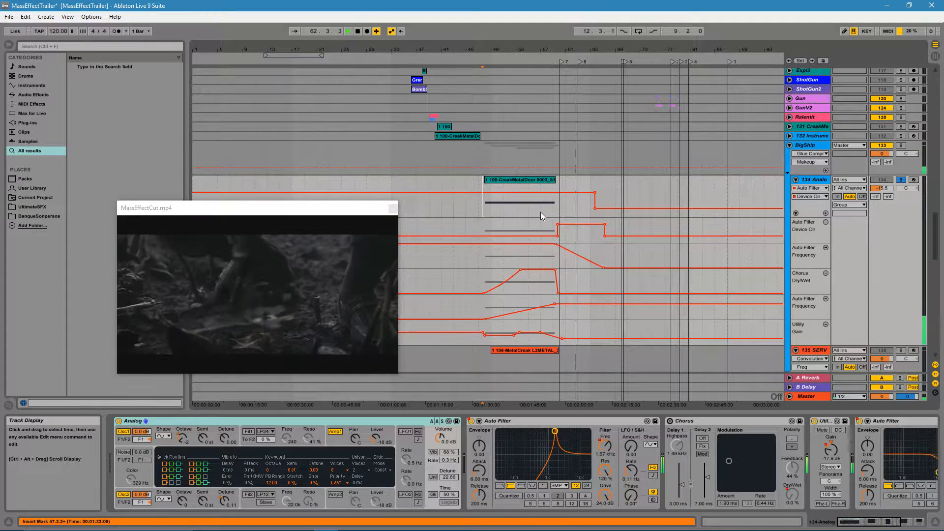
Step: Reactivate the Chorus on track 134 Analog and play the soloed track from bar 47 to about bar 57
click(879, 525)
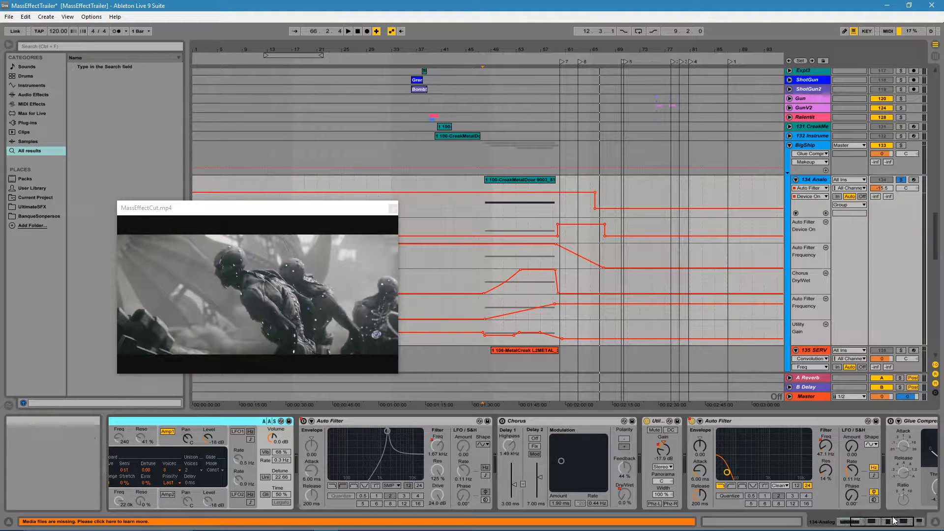
click(879, 526)
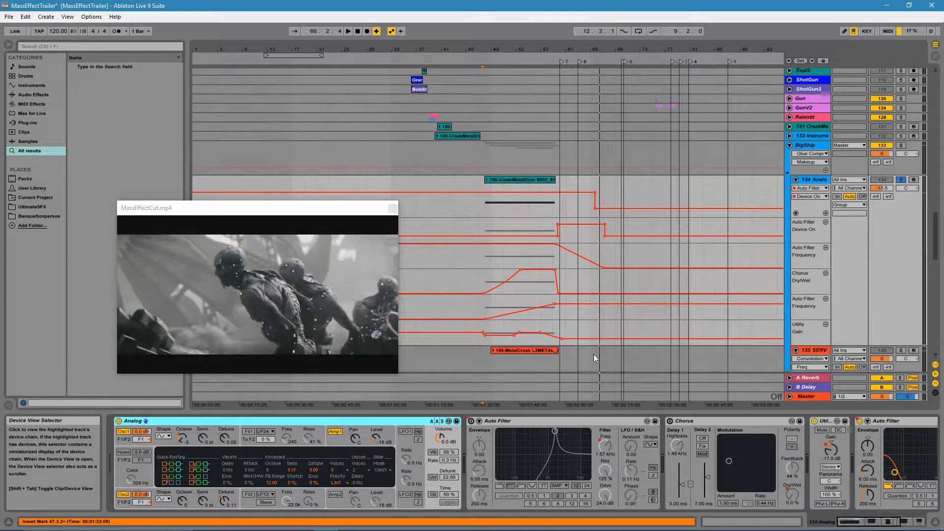
click(484, 211)
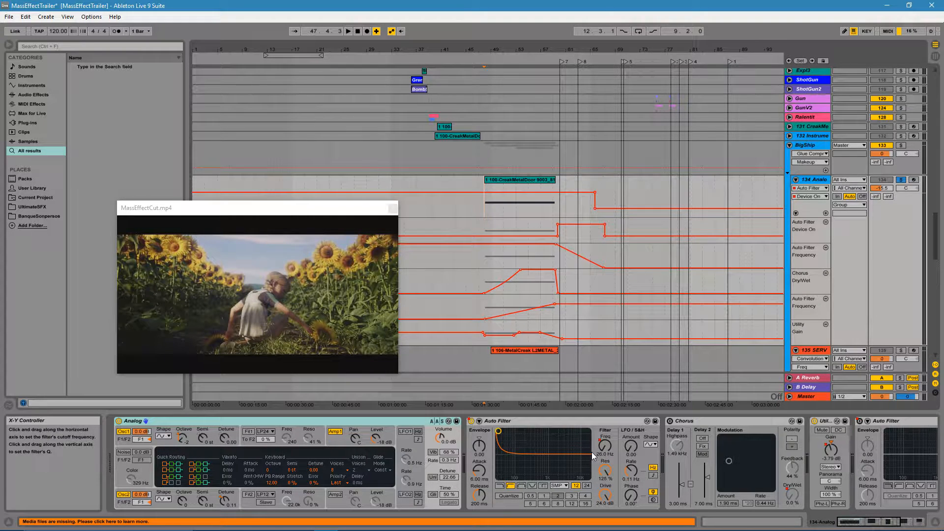
click(667, 423)
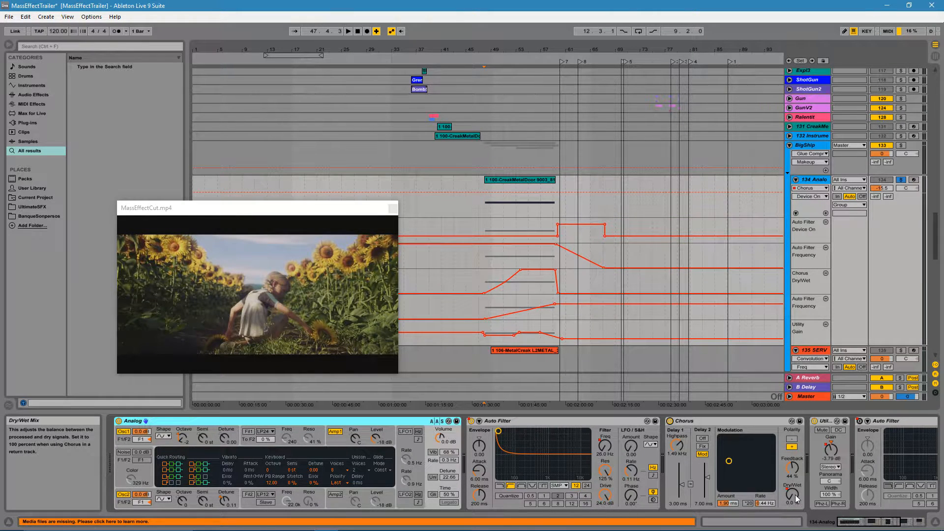
key(space)
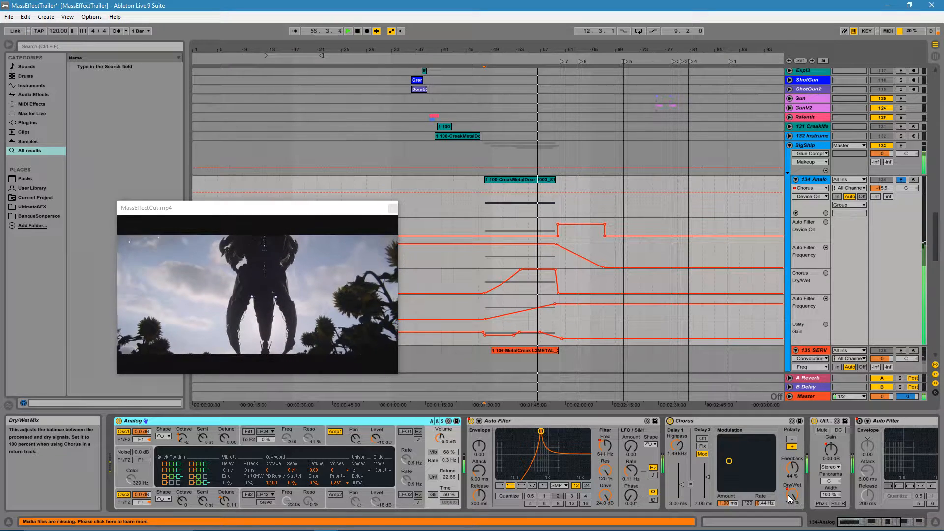
key(space)
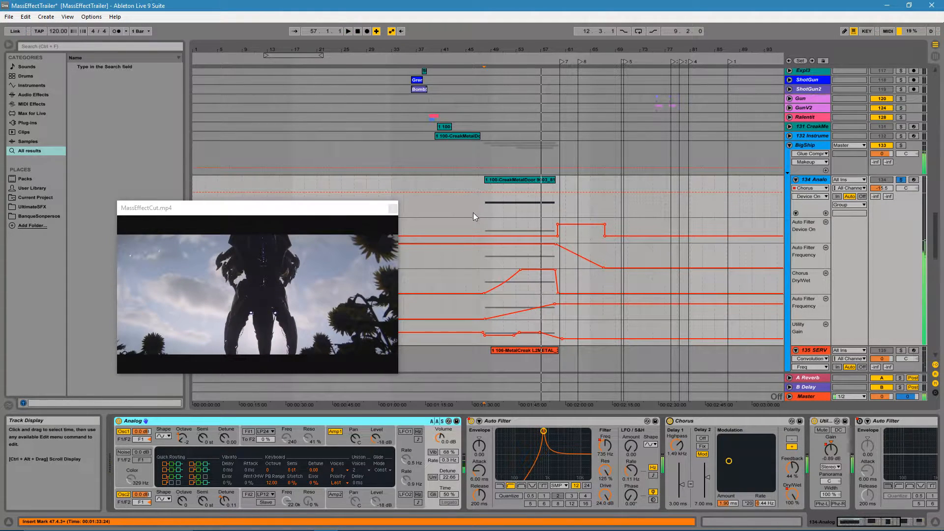
Step: Replay track 134 with the Chorus active from about bar 45, and inspect the Chorus modulation and Dry/Wet settings
click(469, 208)
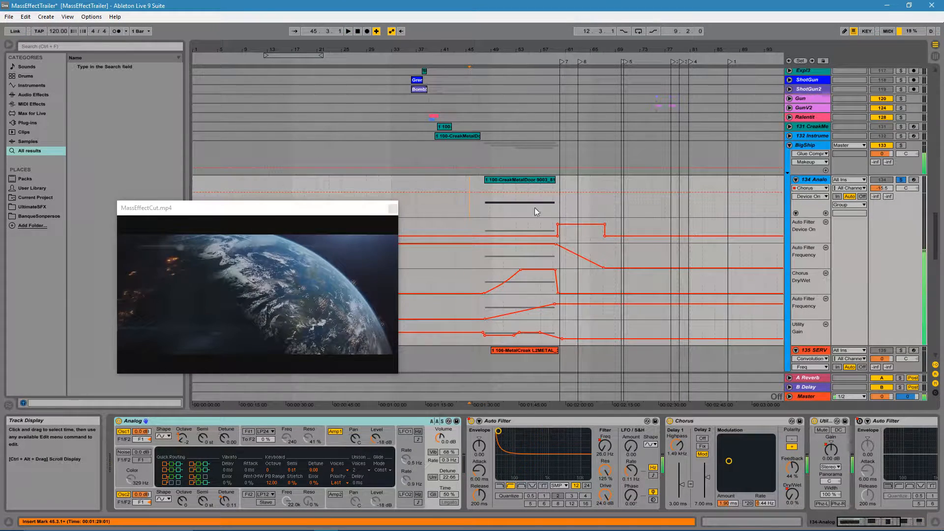
click(645, 205)
click(473, 203)
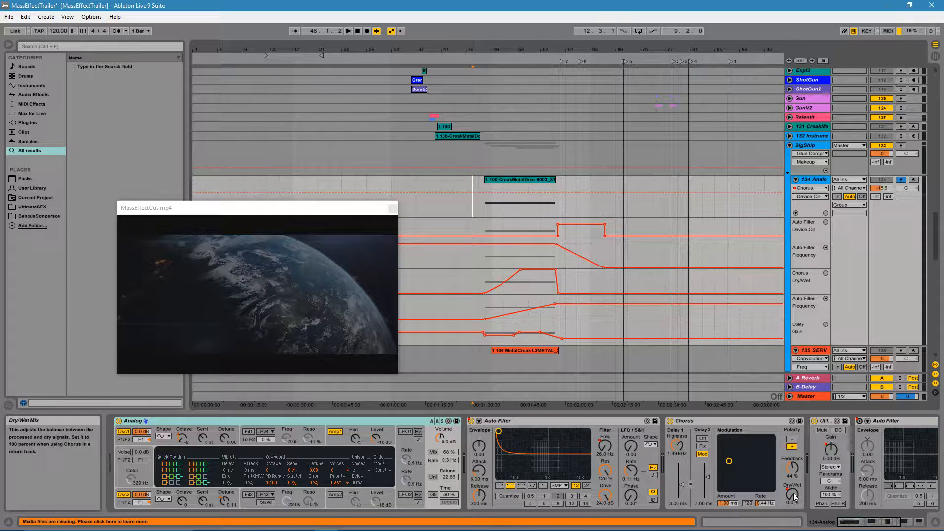
click(745, 419)
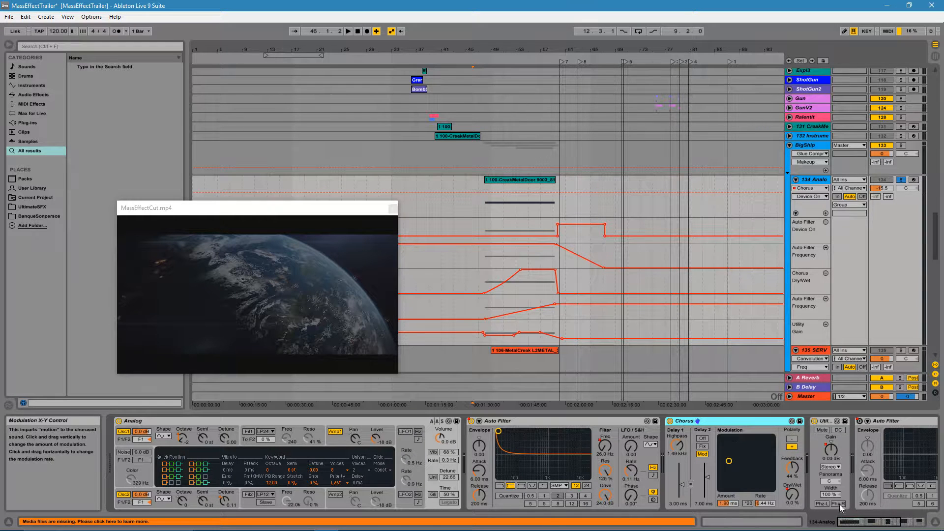
Step: Reactivate the Glue Compressor at the end of track 134's device chain
drag(851, 522, 877, 520)
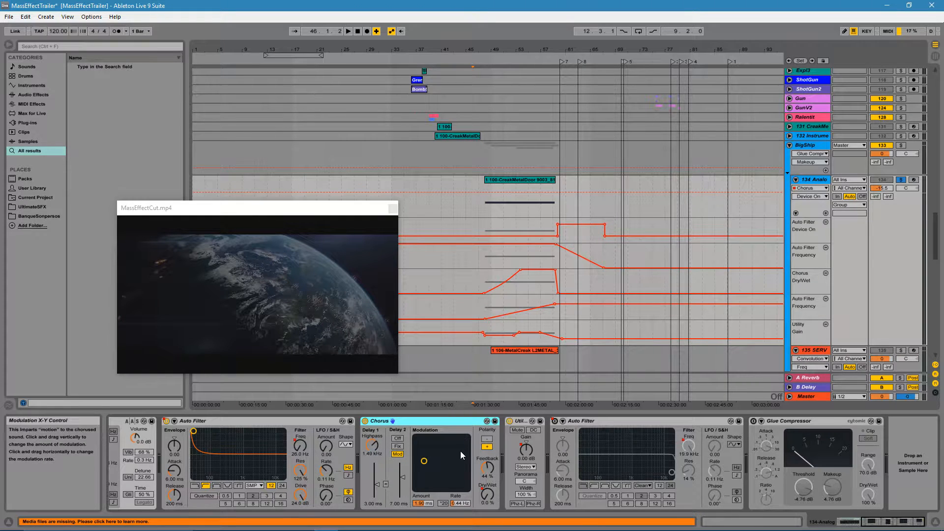
click(862, 524)
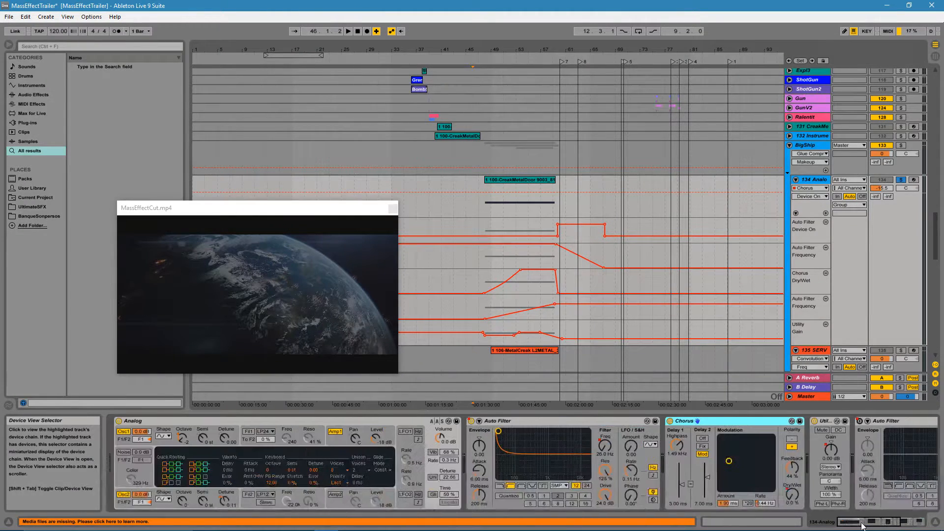
drag(863, 524, 905, 523)
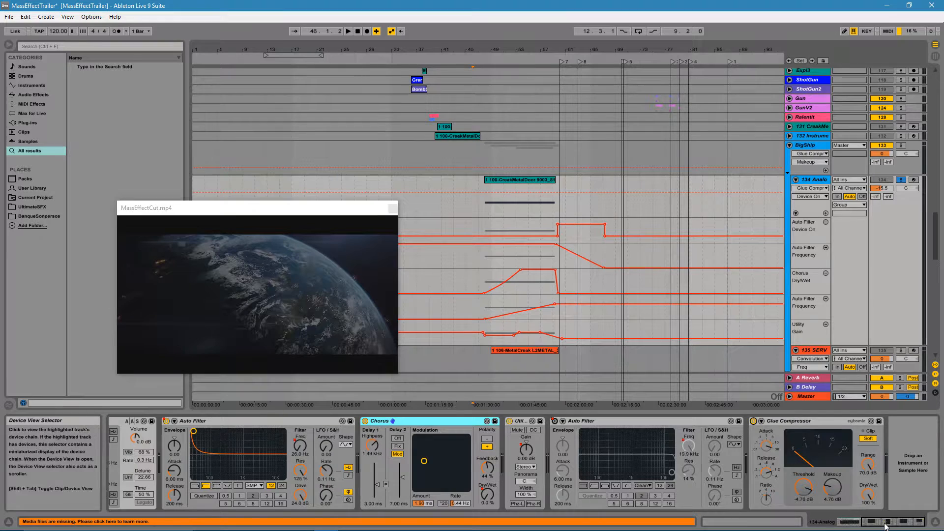
drag(885, 523, 872, 523)
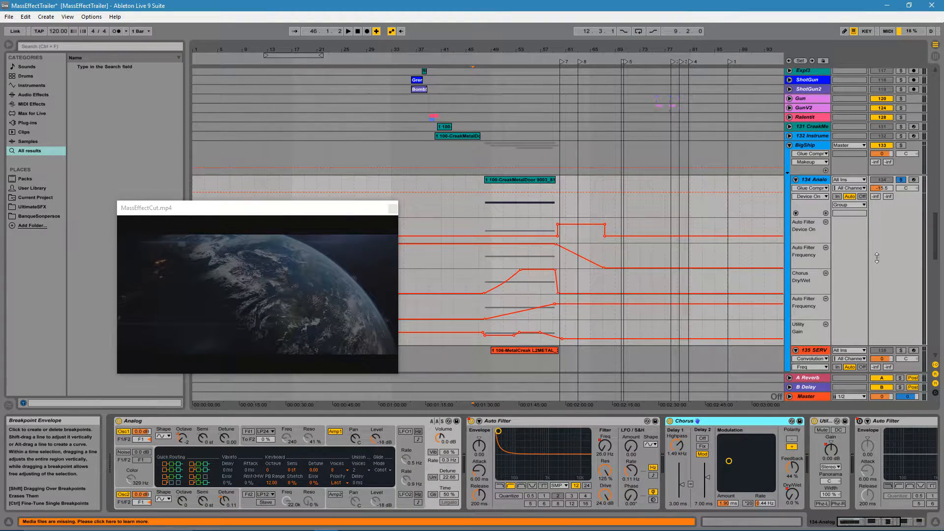
Step: Solo track 135 SERVO-MOVEMENT-SML4 instead of track 134 and play it from bar 53
scroll(881, 182, down, 3)
scroll(881, 182, down, 1)
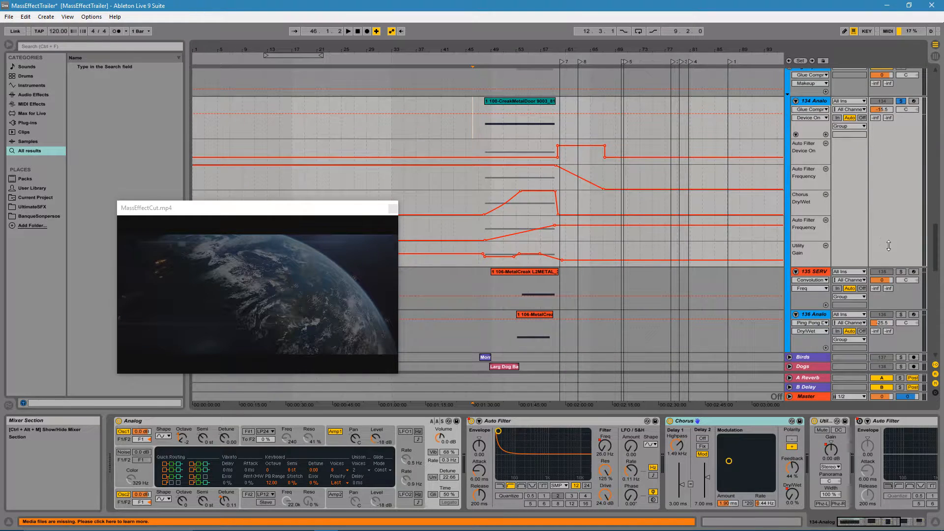
click(901, 272)
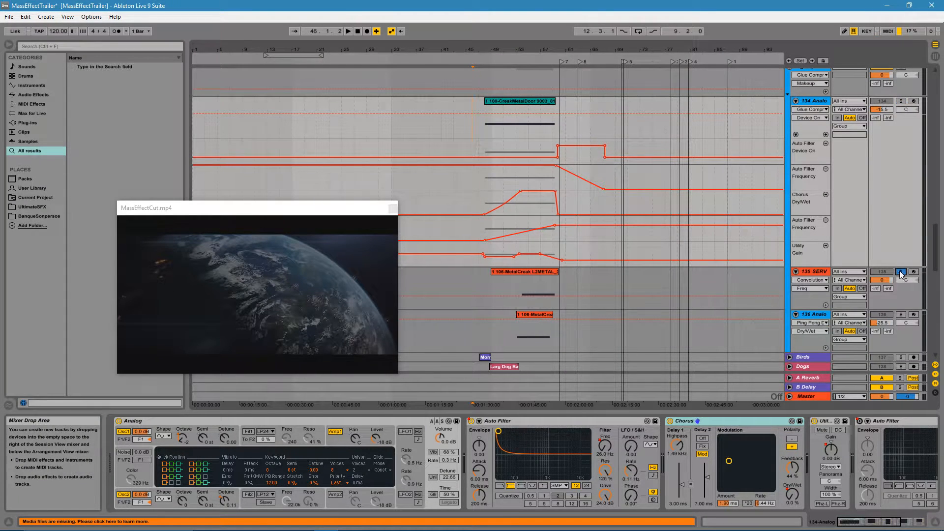
click(518, 282)
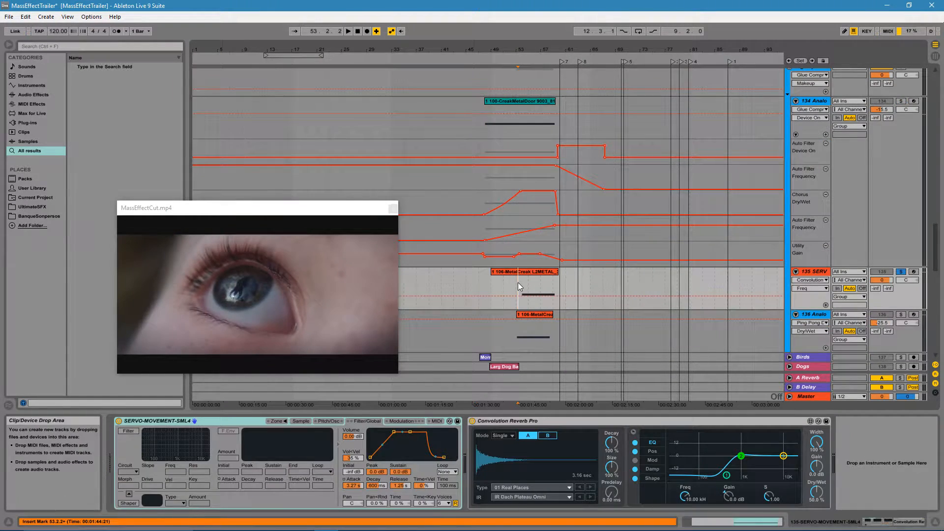
key(space)
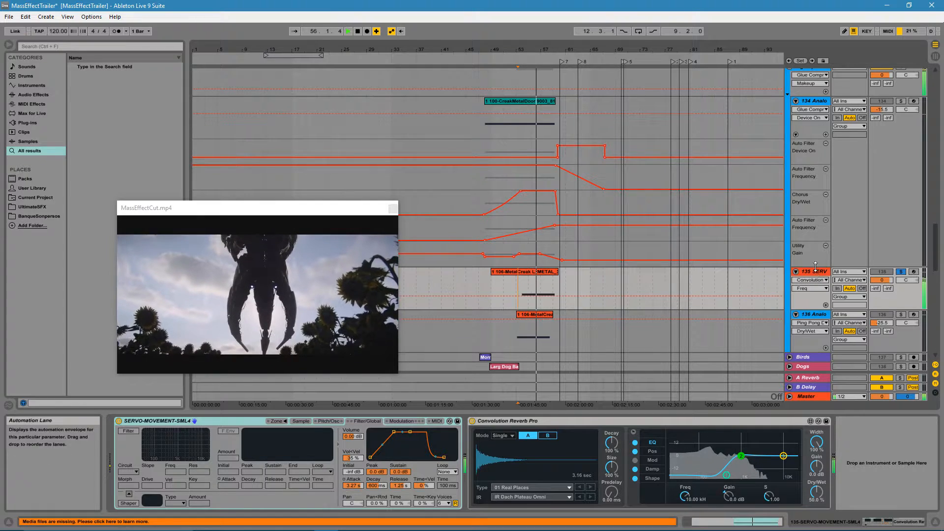
Step: Inspect the C0 note in track 135's MIDI clip and return to the track's devices
double_click(524, 272)
click(666, 482)
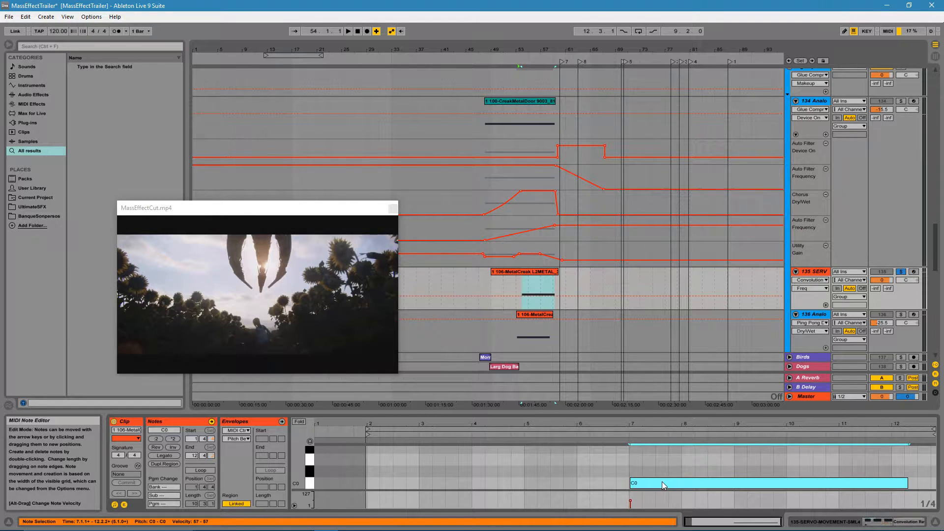
key(shift+Tab)
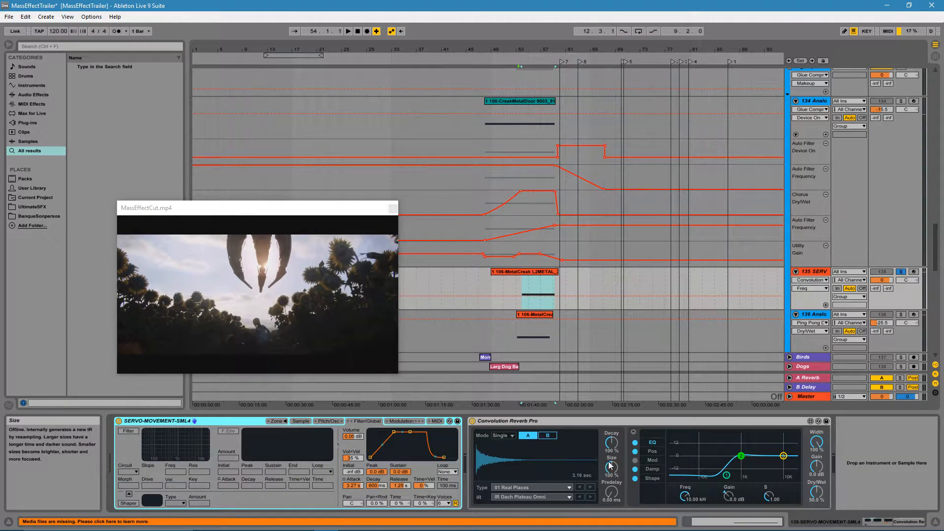
Step: Examine the SERVO-MOVEMENT-SML4 sampler's waveform, pitch envelope, volume envelope and LFO modulation settings
click(296, 421)
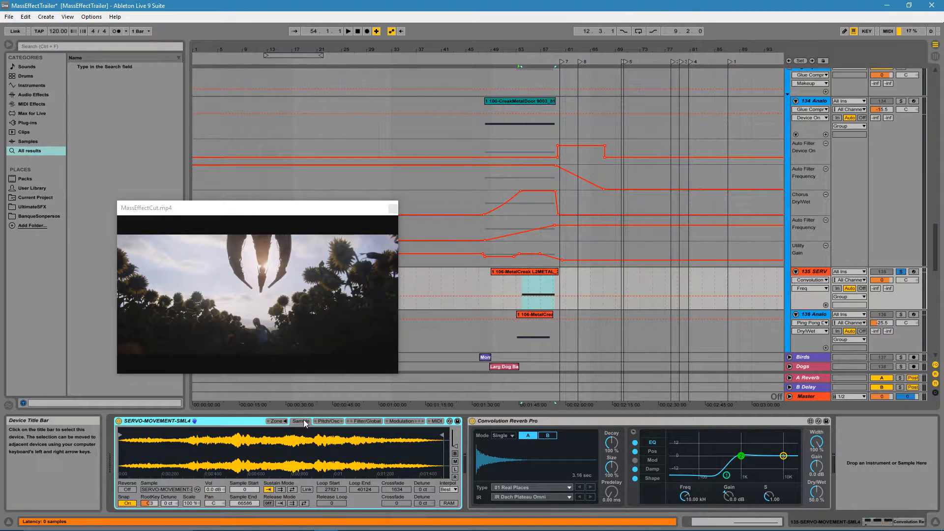
click(321, 421)
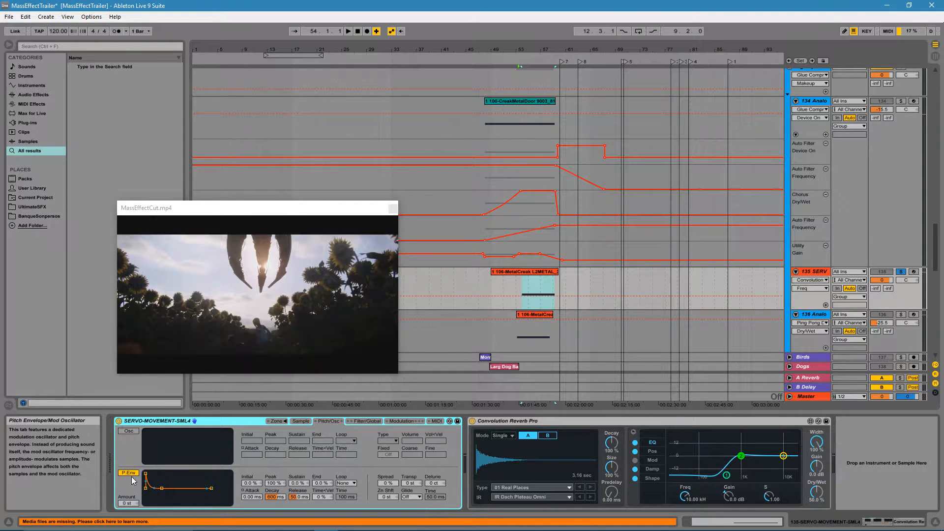
click(366, 420)
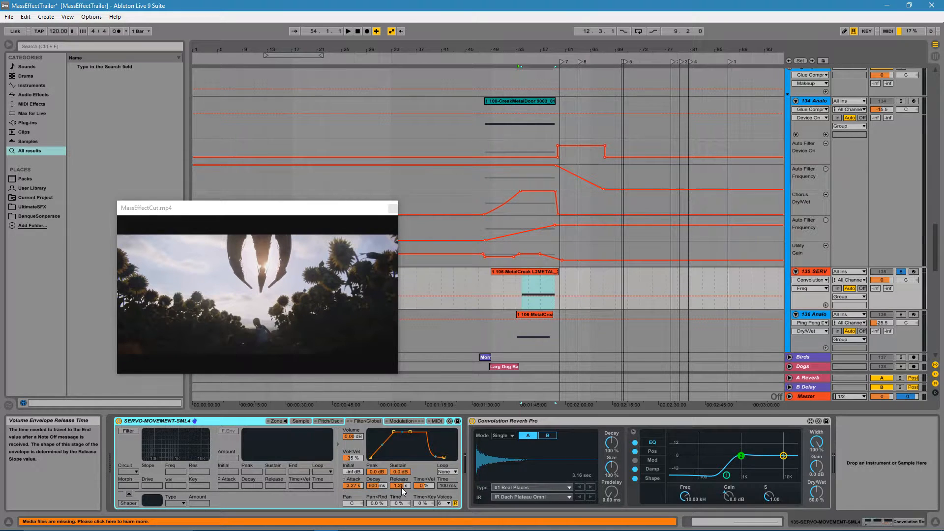
click(396, 423)
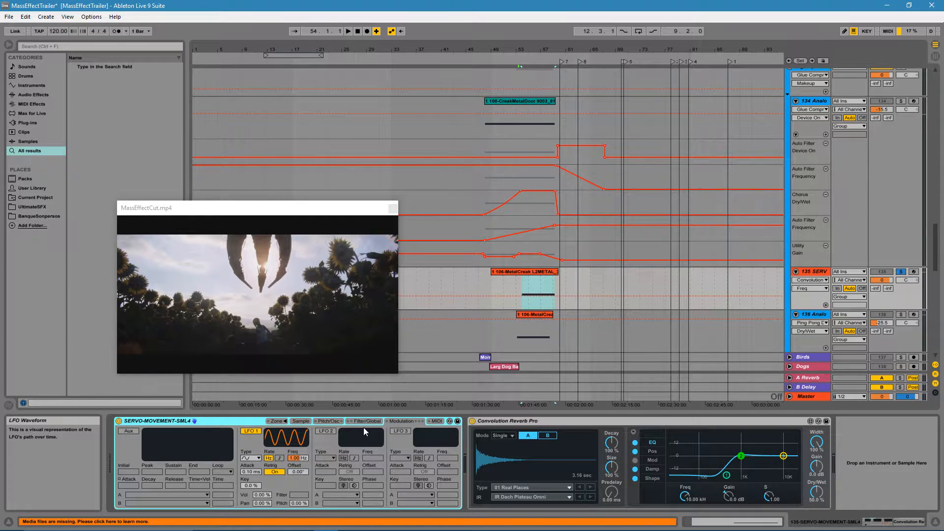
click(326, 421)
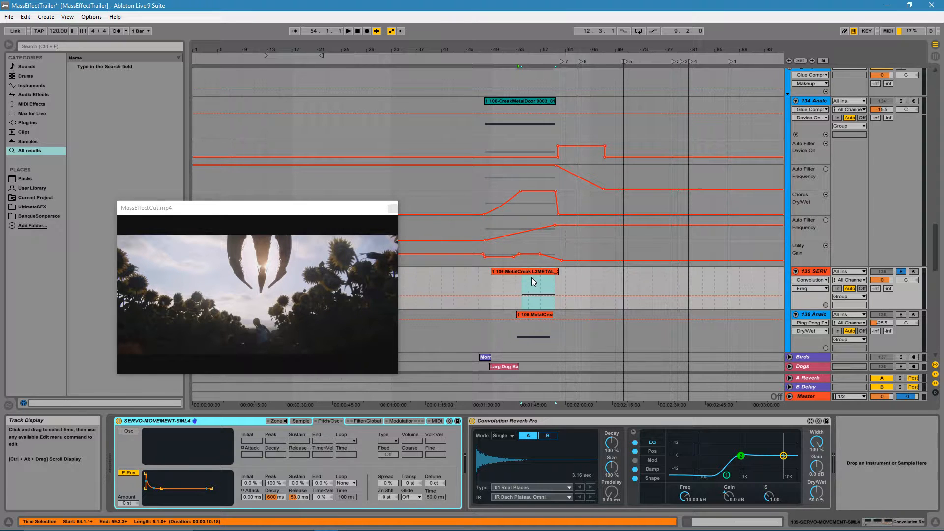
Step: Inspect the Convolution Reverb Pro on track 135 and replay the track from bar 53
click(597, 421)
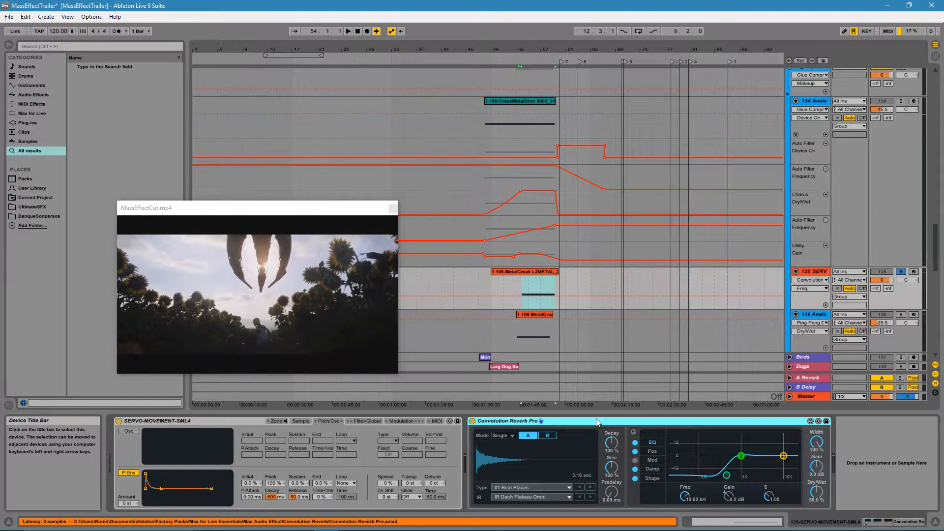
click(518, 282)
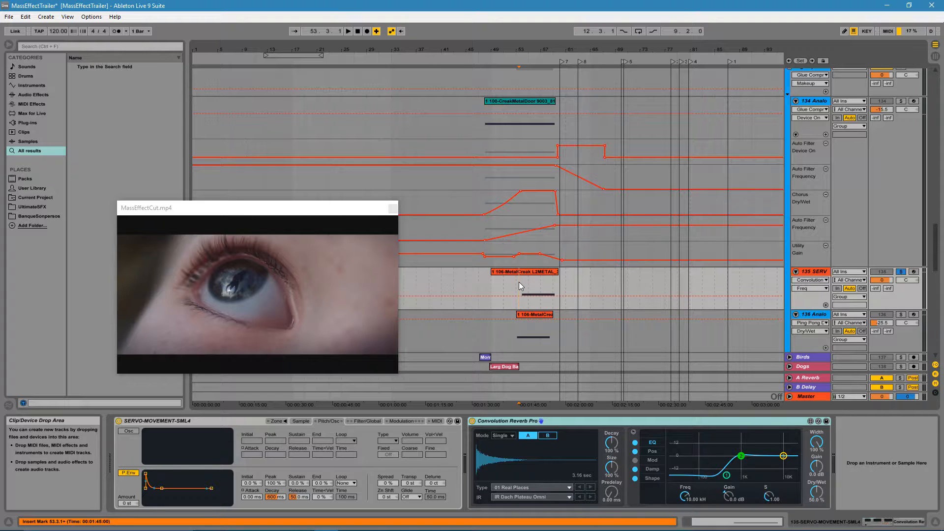
key(space)
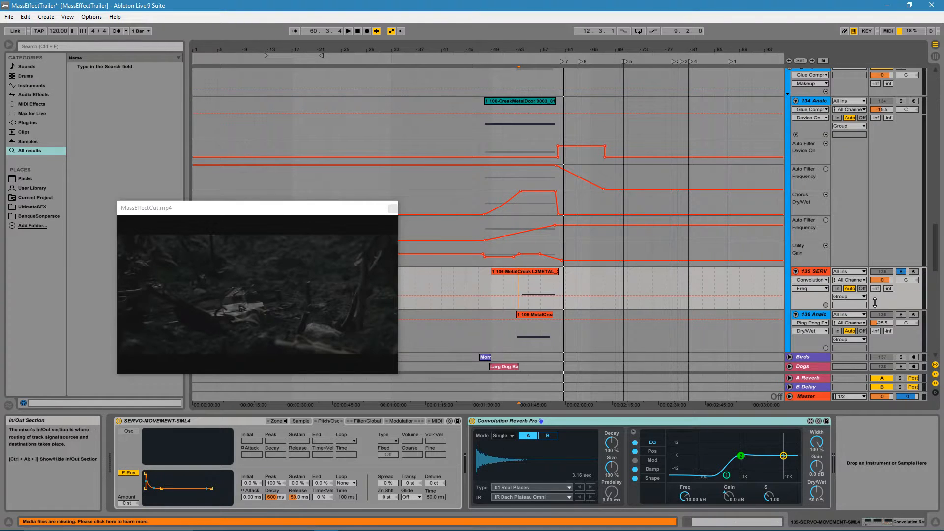
Step: Solo track 136 Analog, show its devices, and play it from bar 52 to about bar 59
click(904, 315)
click(809, 314)
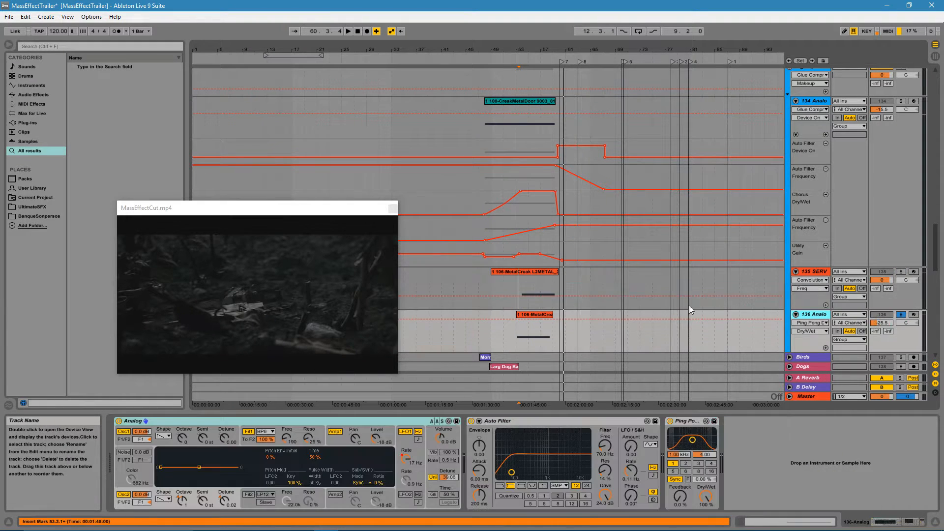
click(513, 329)
key(space)
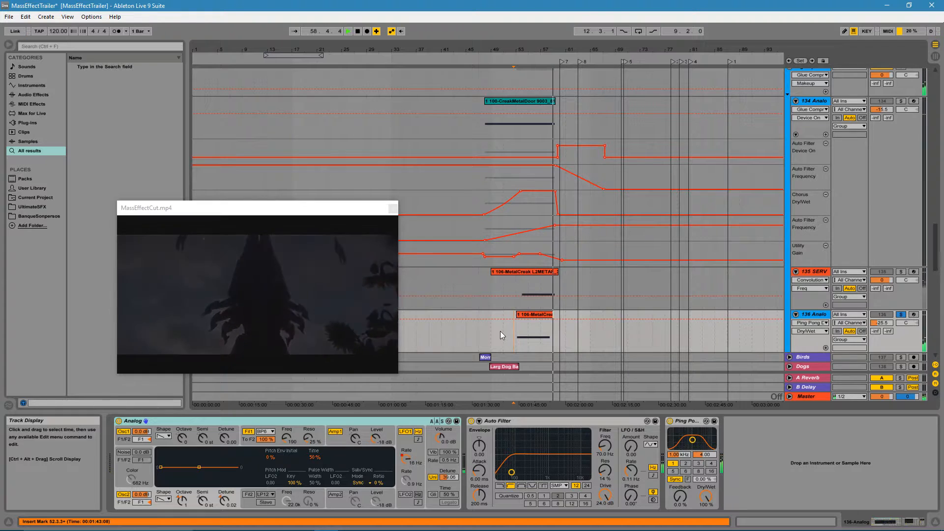
key(space)
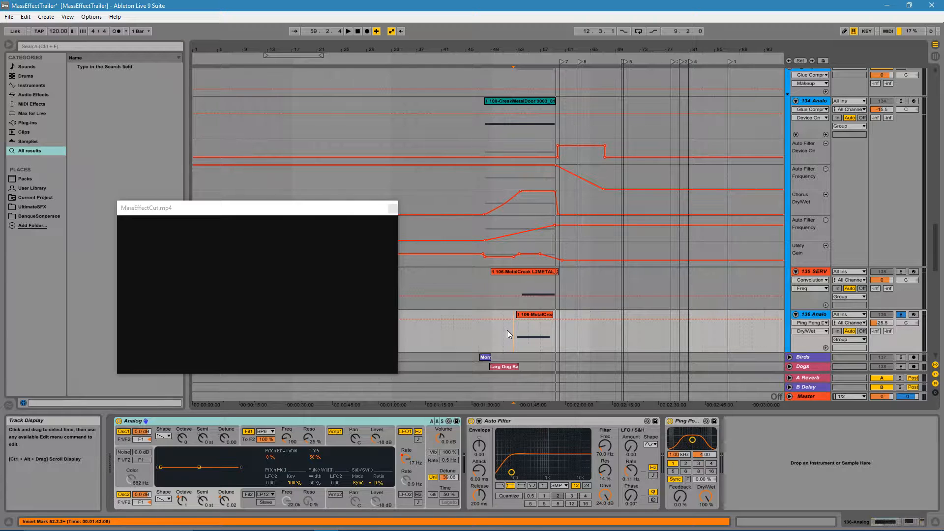
Step: Examine track 136's Analog oscillator 2, filter 1 and LFO1 settings, and show the LFO1 speed automation in the arrangement
click(279, 422)
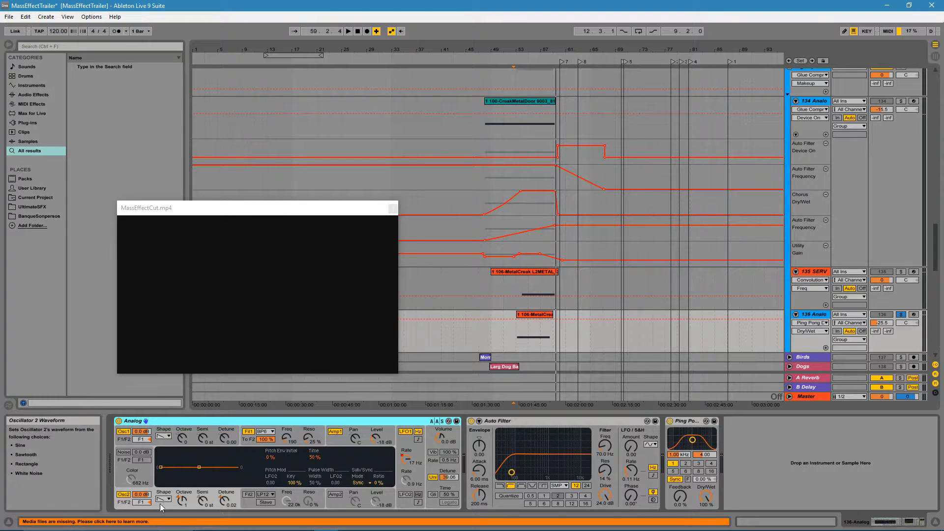
click(181, 506)
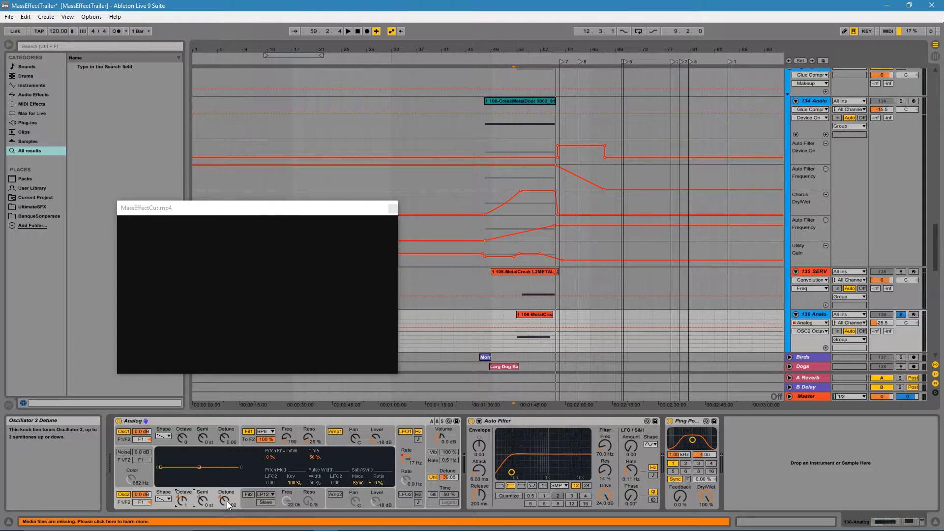
click(243, 443)
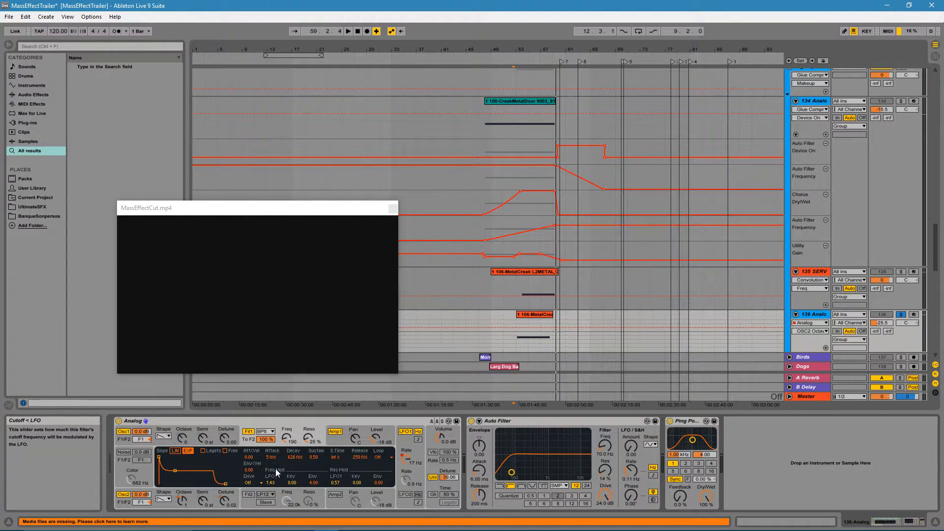
click(403, 444)
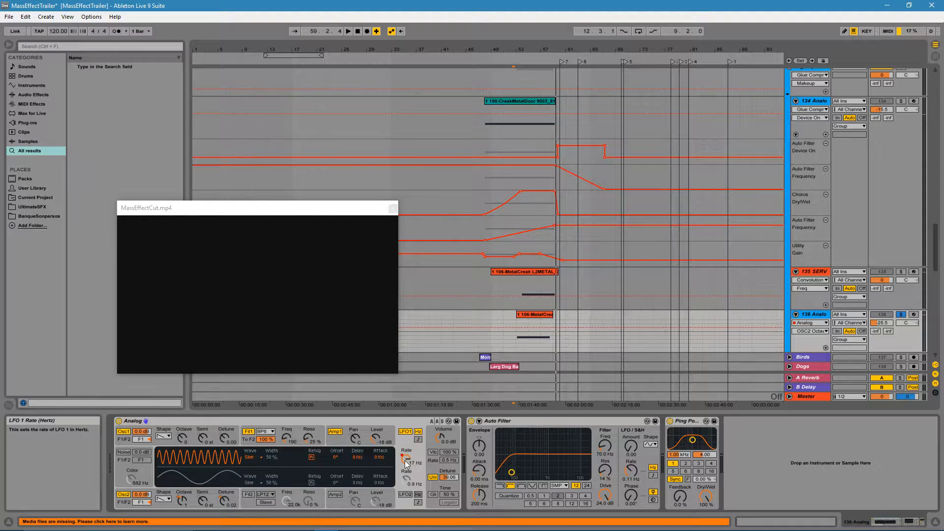
click(406, 463)
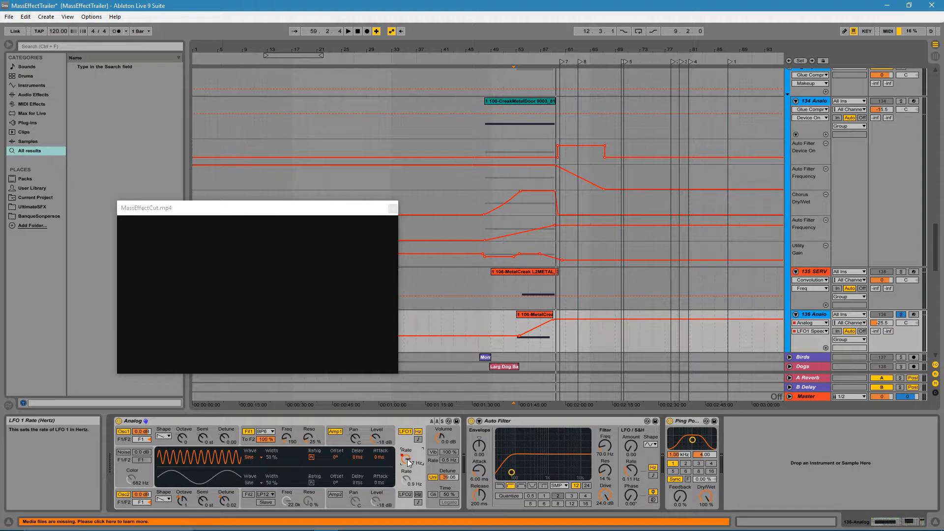
Step: Compare track 136 Analog's LFO 1 rate at bars 54 and 58, and show the synth's voice and unison settings
click(527, 346)
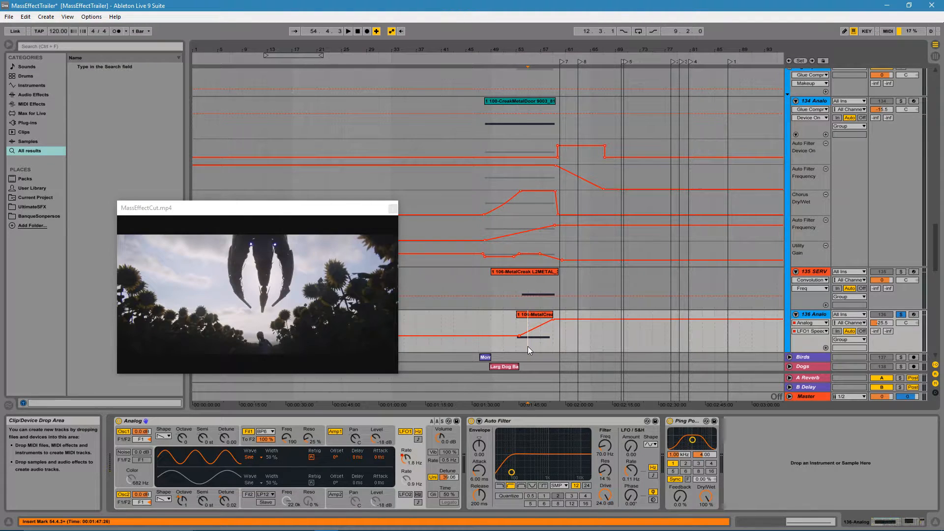
click(523, 346)
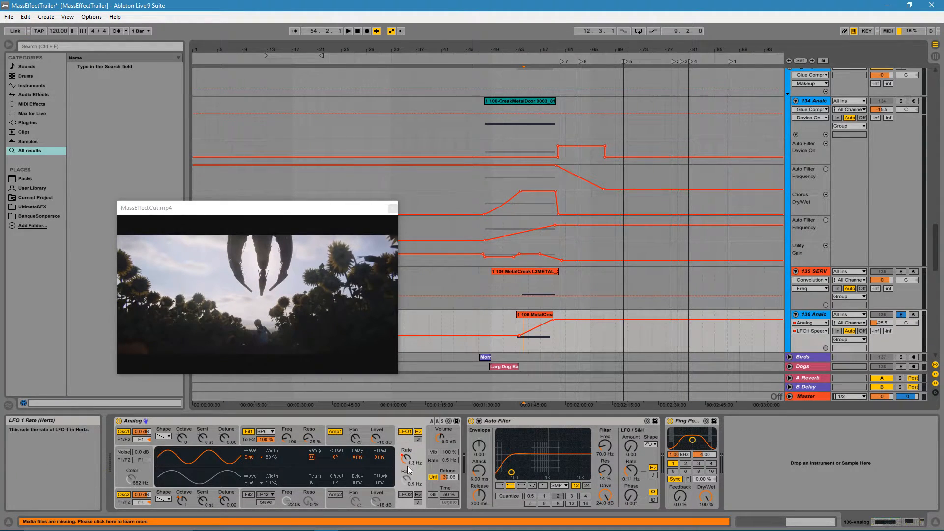
click(548, 345)
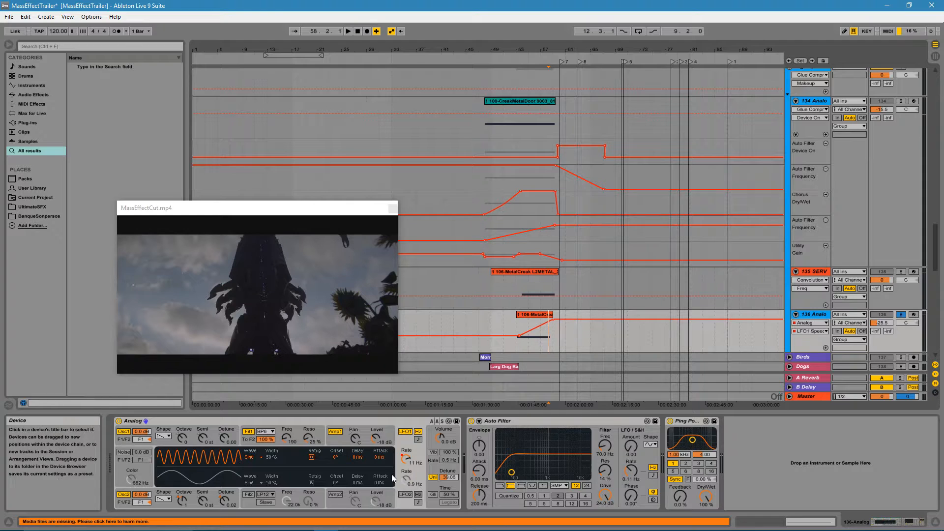
click(432, 476)
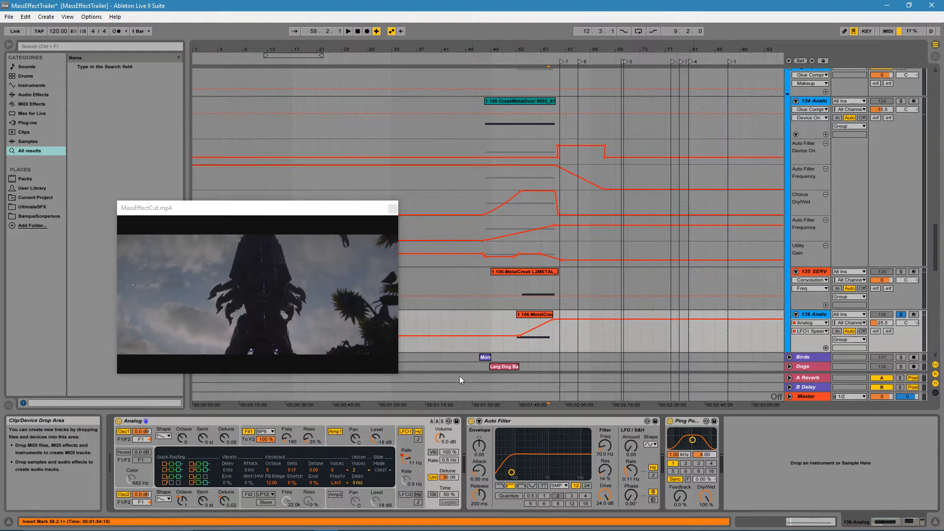
Step: Compare the device chains of tracks 135 and 134, and return to track 136 with the insert marker at bar 52
click(539, 423)
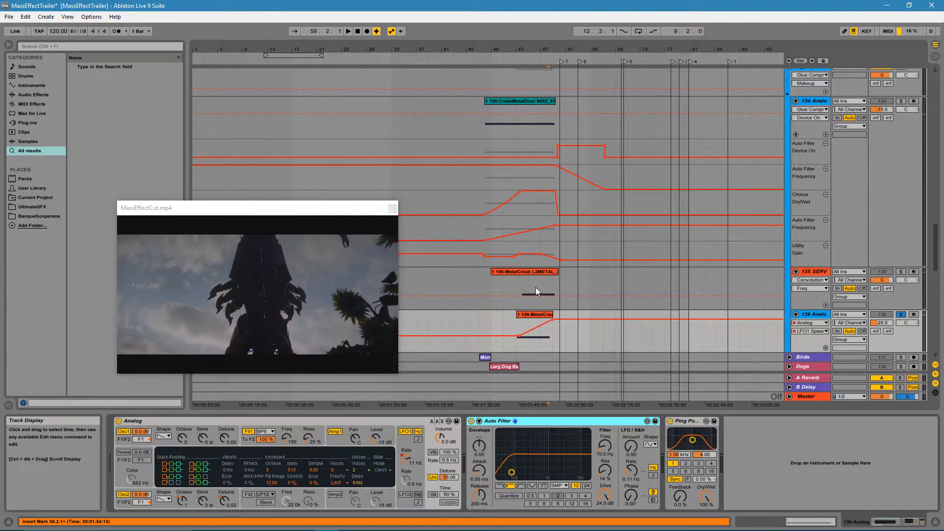
click(514, 281)
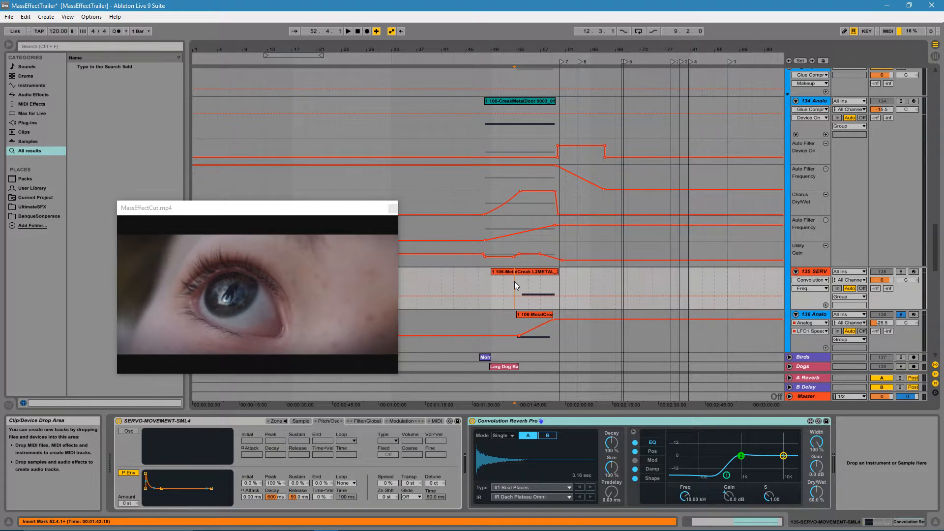
scroll(487, 172, up, 1)
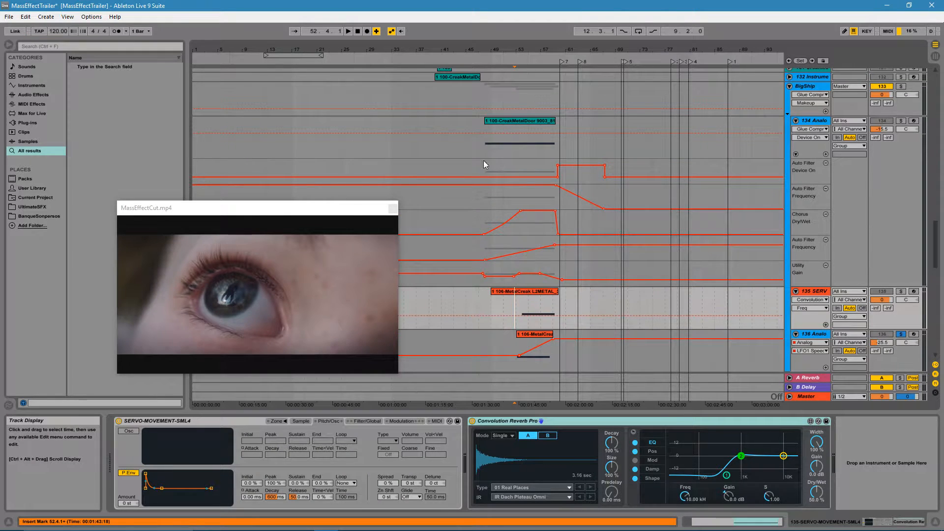
click(480, 144)
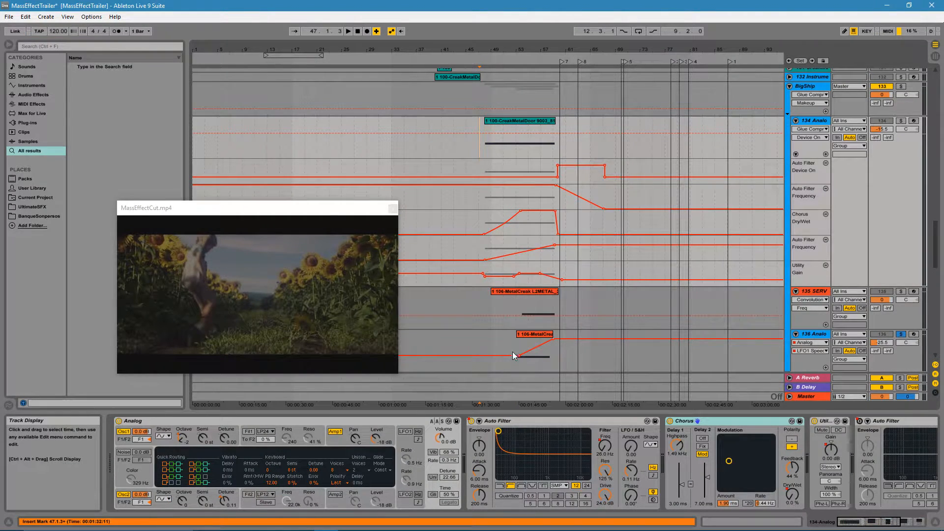
click(512, 353)
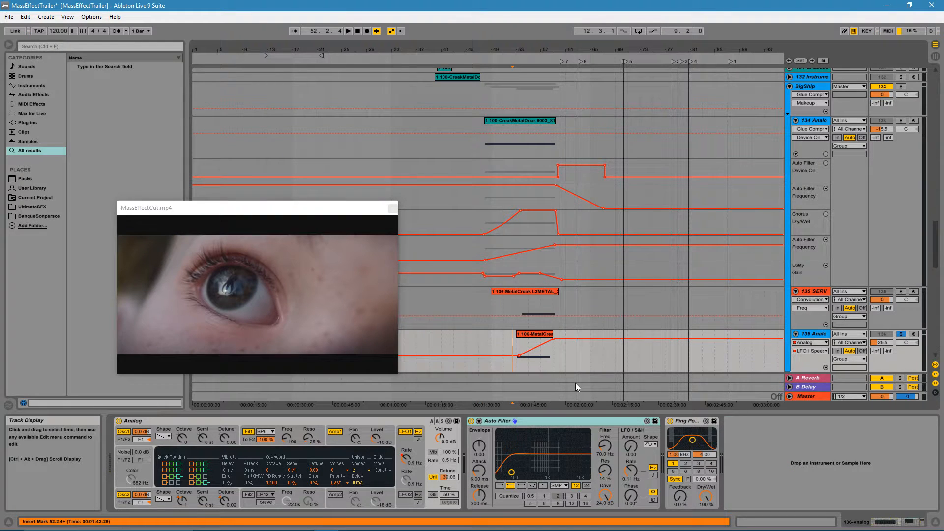
scroll(576, 386, down, 1)
scroll(575, 382, down, 1)
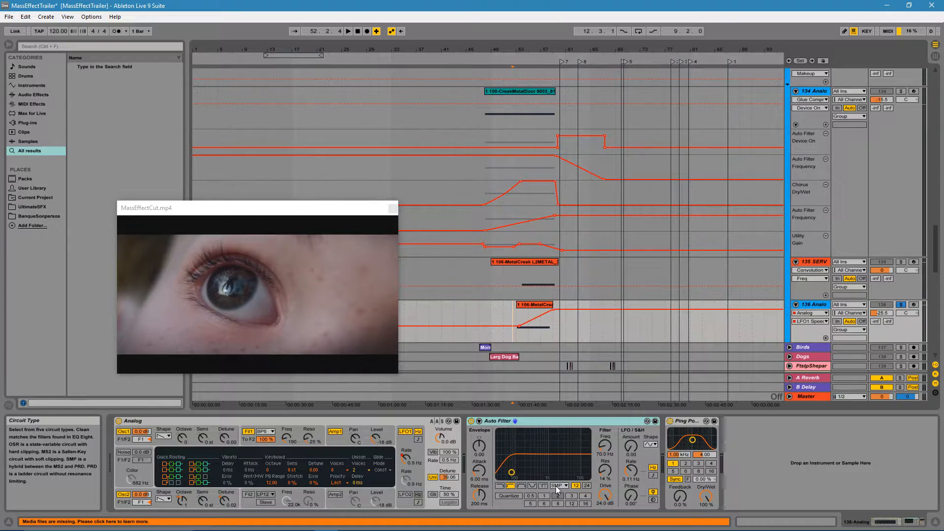
Step: Bypass track 136's Auto Filter and Ping Pong Delay and play the dry Analog sound from bar 52
click(471, 422)
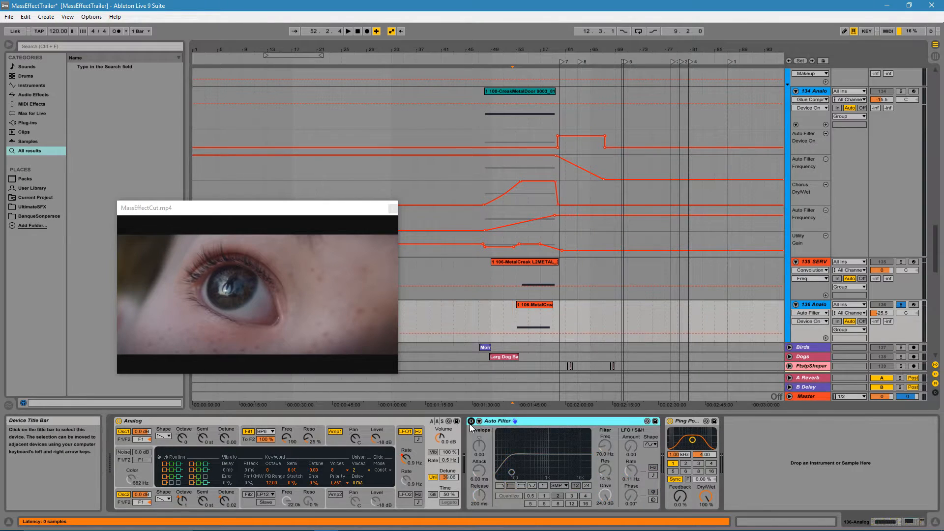
click(670, 422)
key(space)
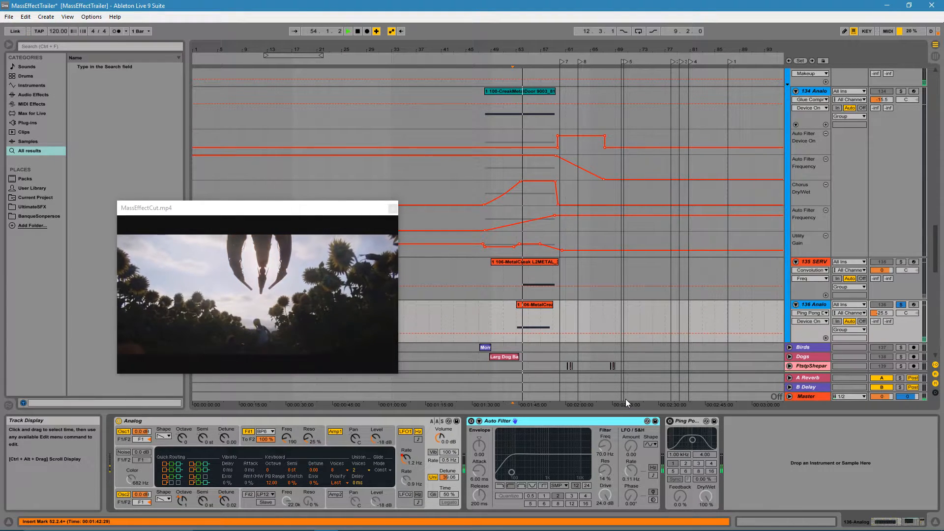
Step: Reactivate track 136's Auto Filter, replay from bar 52, and view its circuit type options without changing the selection
click(472, 422)
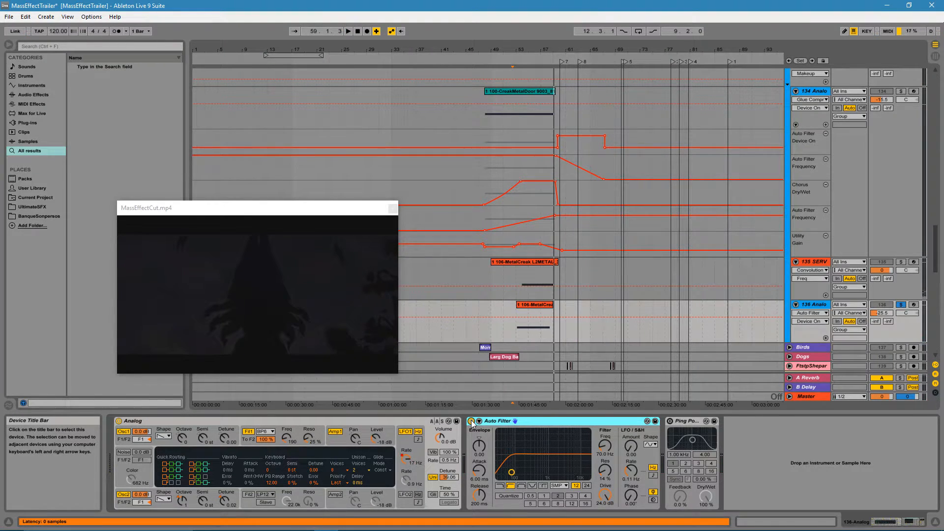
key(space)
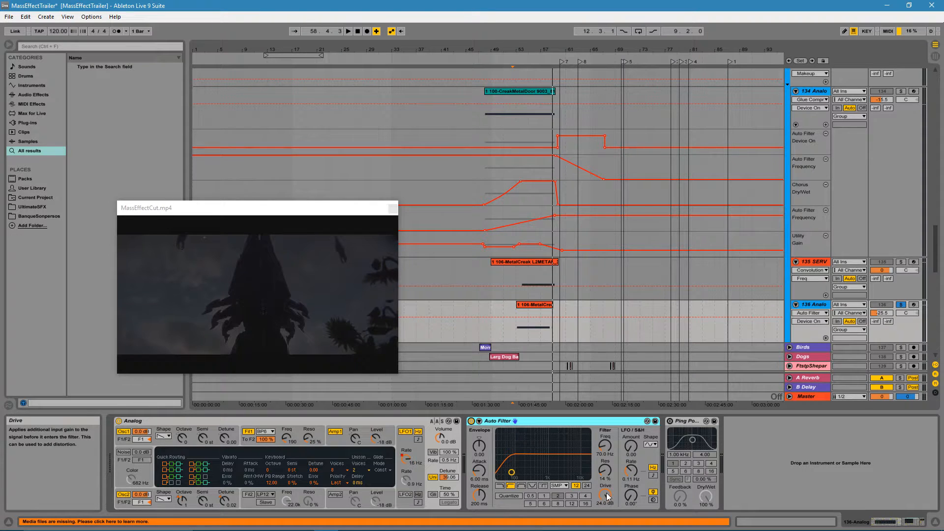
click(559, 485)
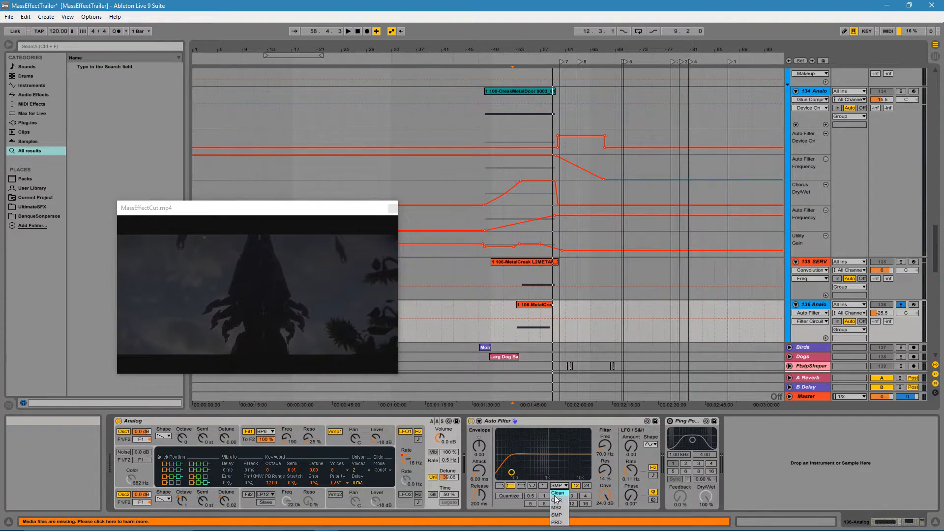
click(509, 504)
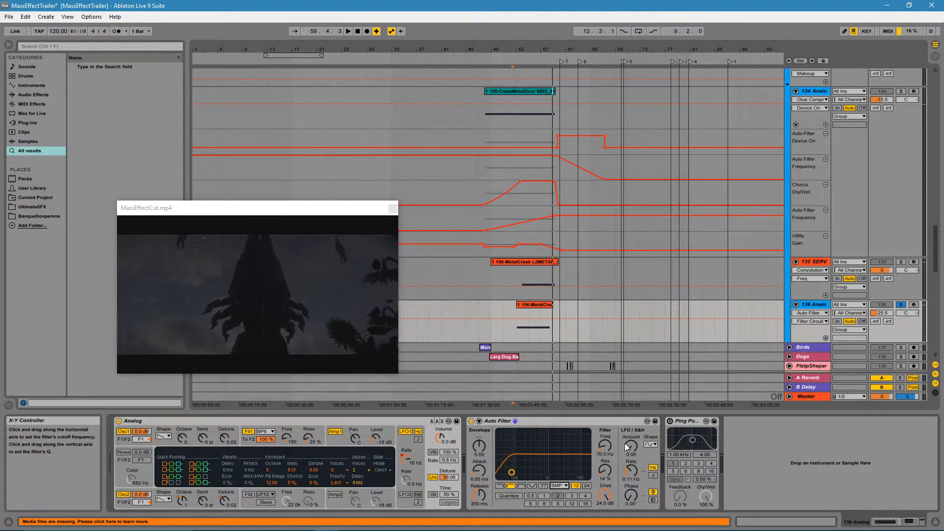
Step: Reactivate the Ping Pong Delay on track 136, replay from bar 52, and inspect its one-sixteenth beat division
click(669, 422)
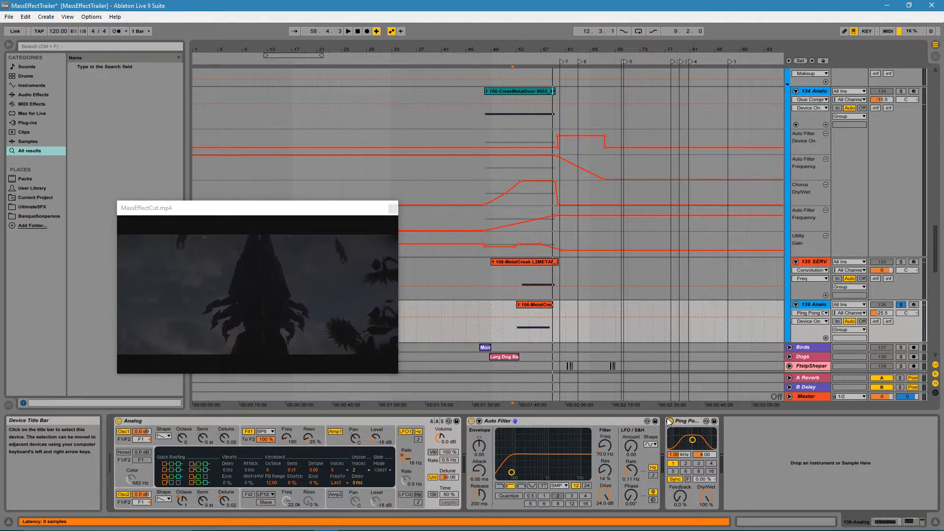
key(space)
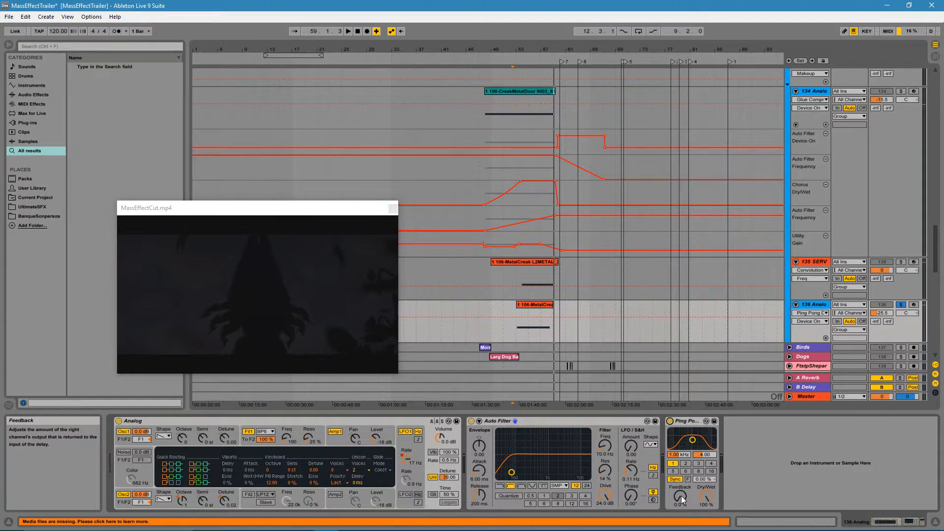
click(672, 464)
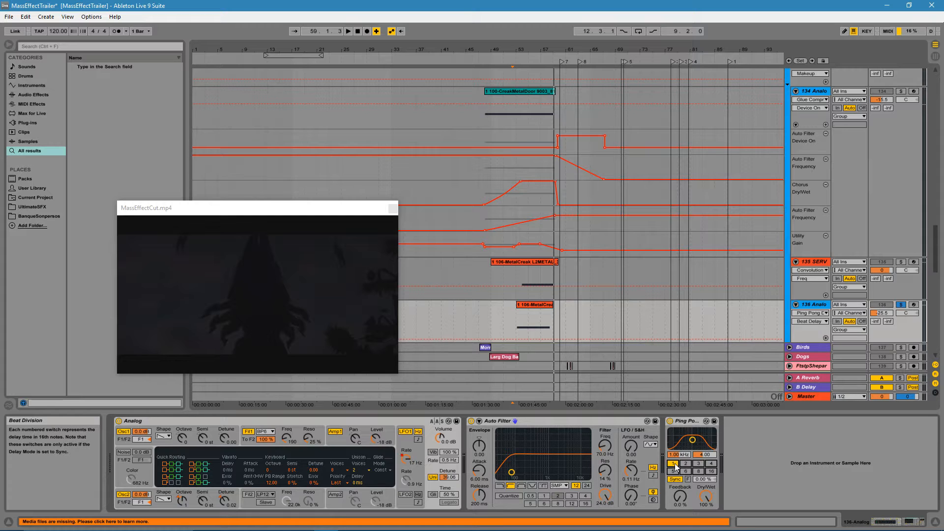
key(space)
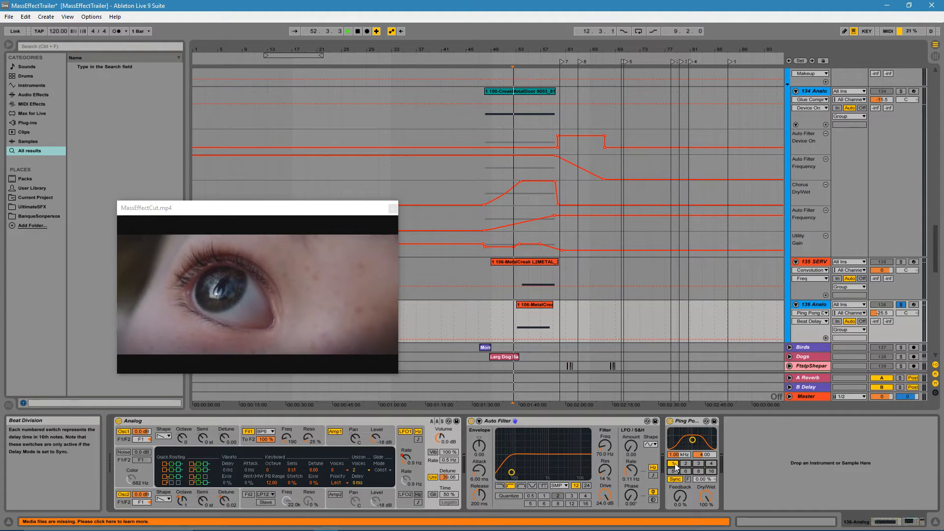
Step: Compare track 136 with the Ping Pong Delay on and off from bar 52, leaving the delay active
click(670, 421)
click(670, 421)
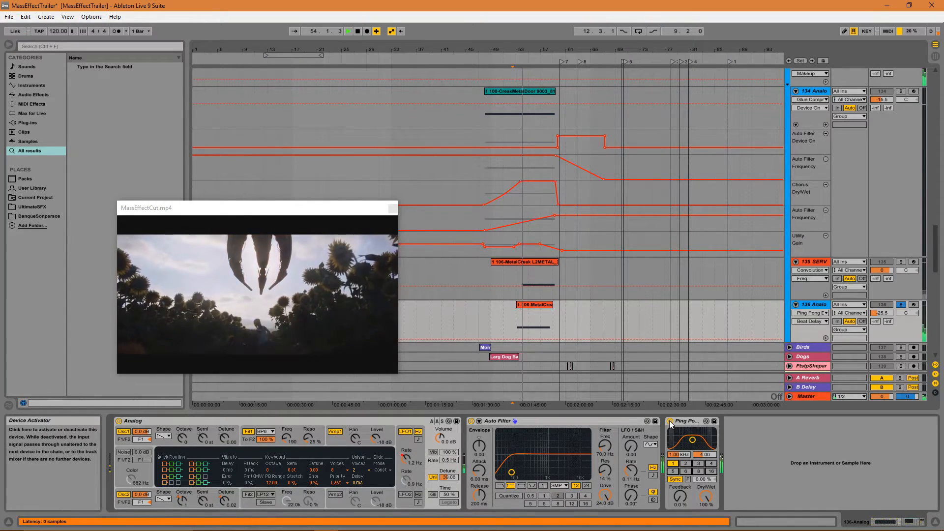
key(space)
click(671, 422)
key(space)
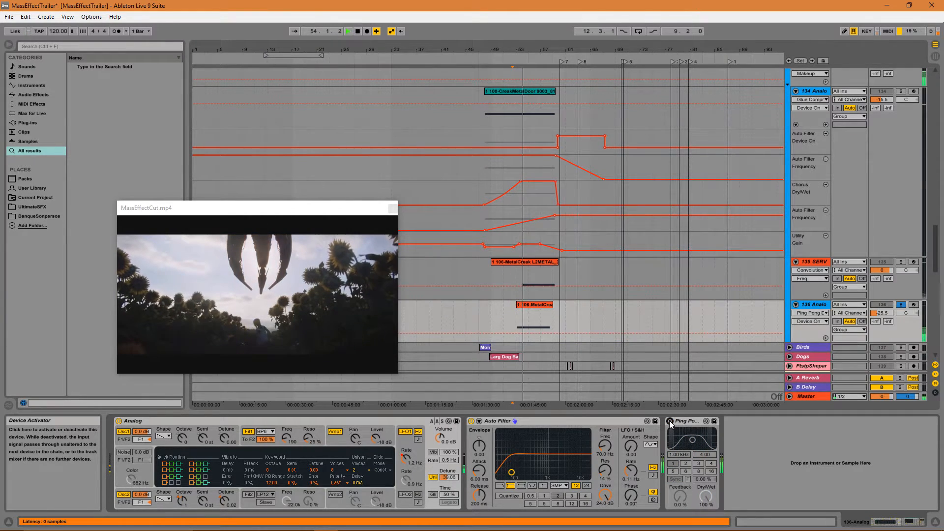
key(space)
click(670, 422)
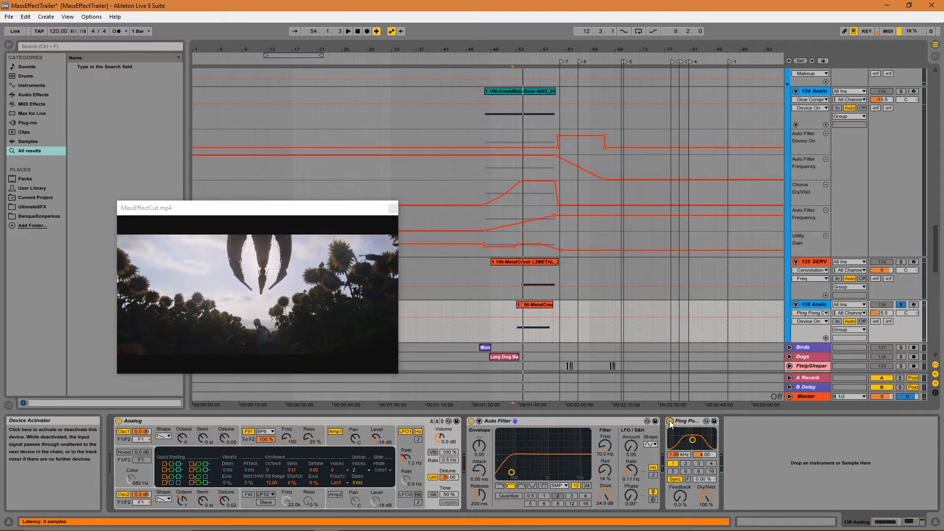
Step: Unsolo track 136 and place the insert marker at bar 48
click(901, 305)
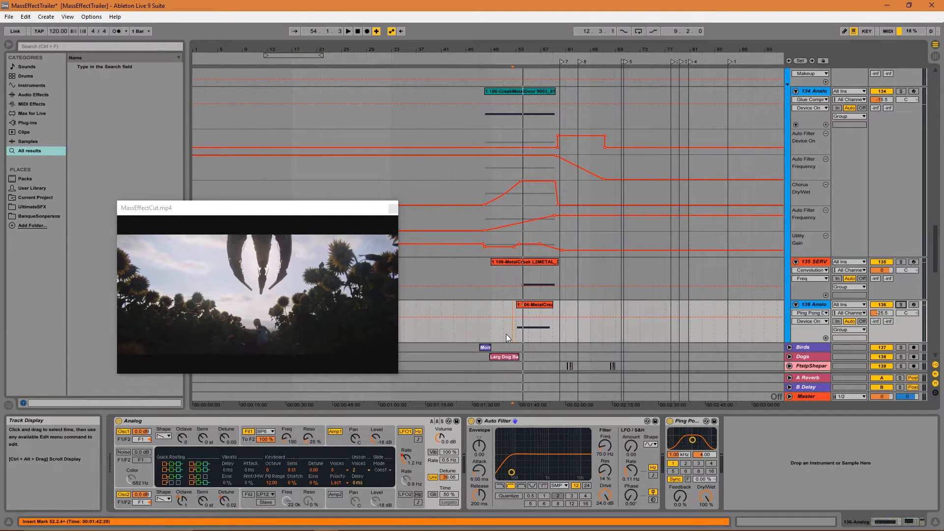
click(489, 326)
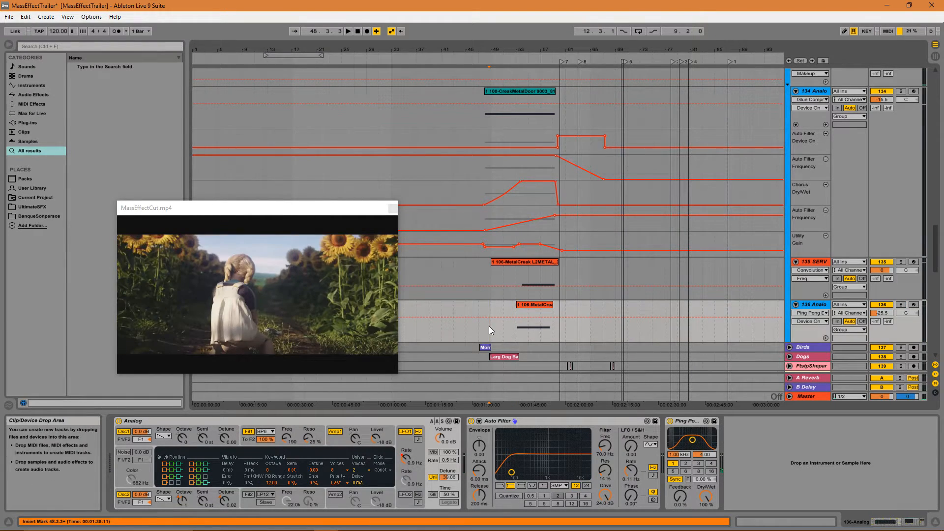
click(487, 326)
scroll(743, 166, up, 2)
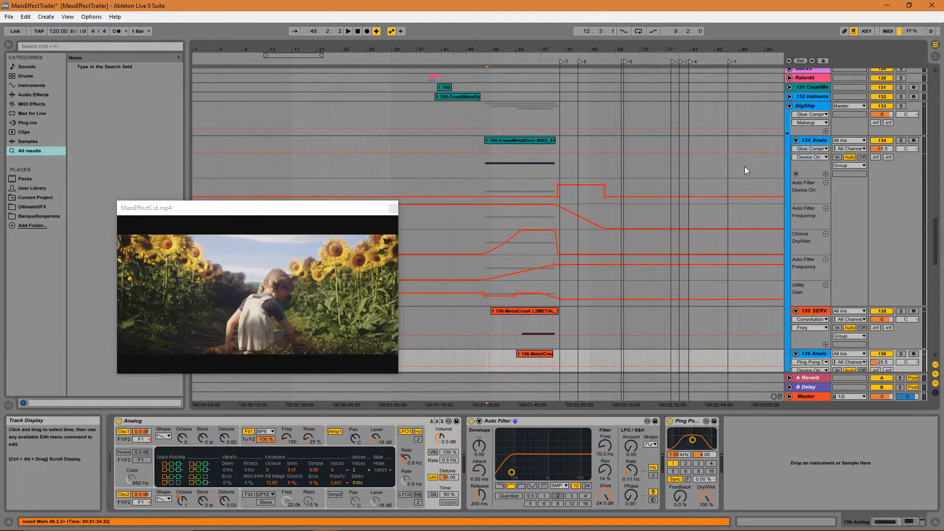
Step: Show the BigShip group's Glue Compressor and play the full mix from bar 47
click(810, 106)
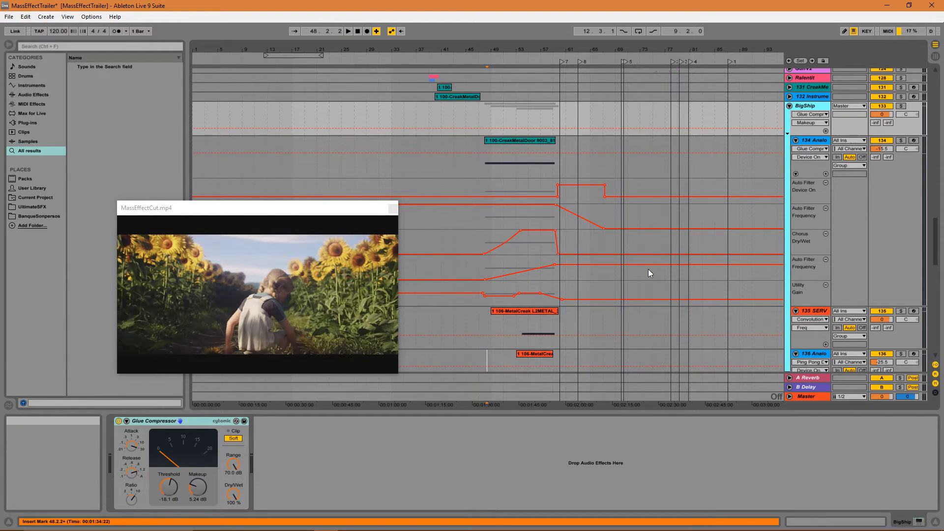
click(479, 117)
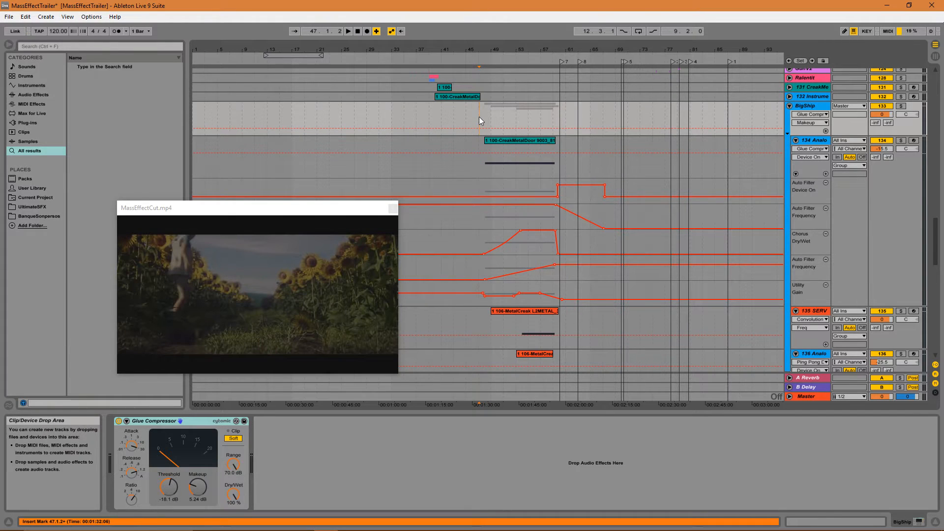
key(space)
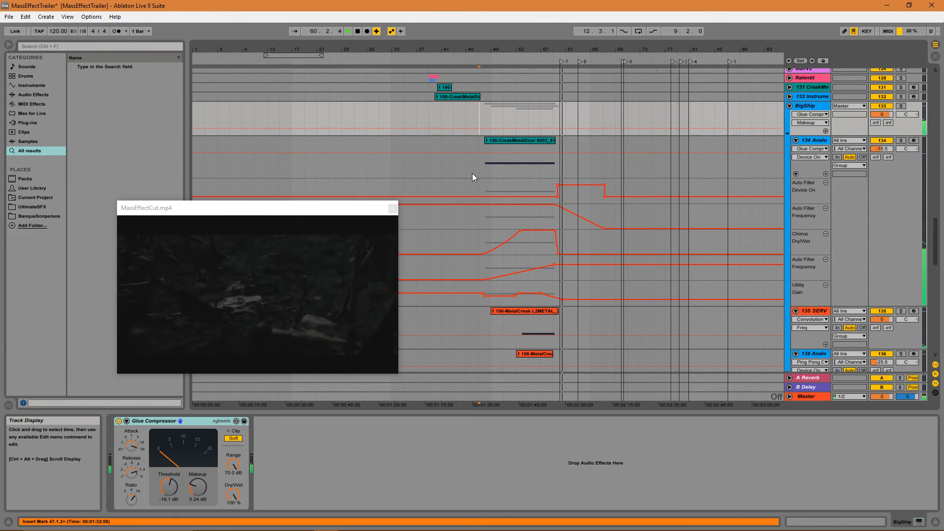
click(815, 141)
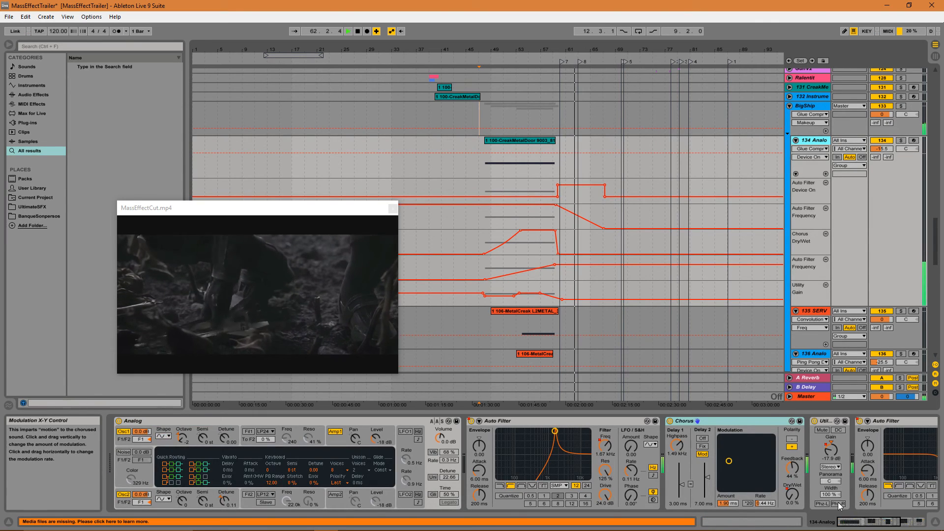
click(879, 524)
click(878, 524)
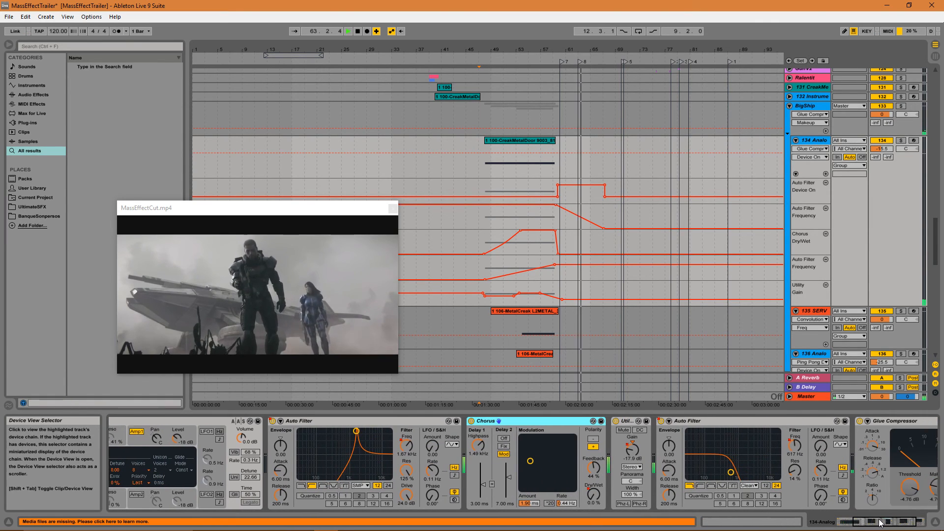